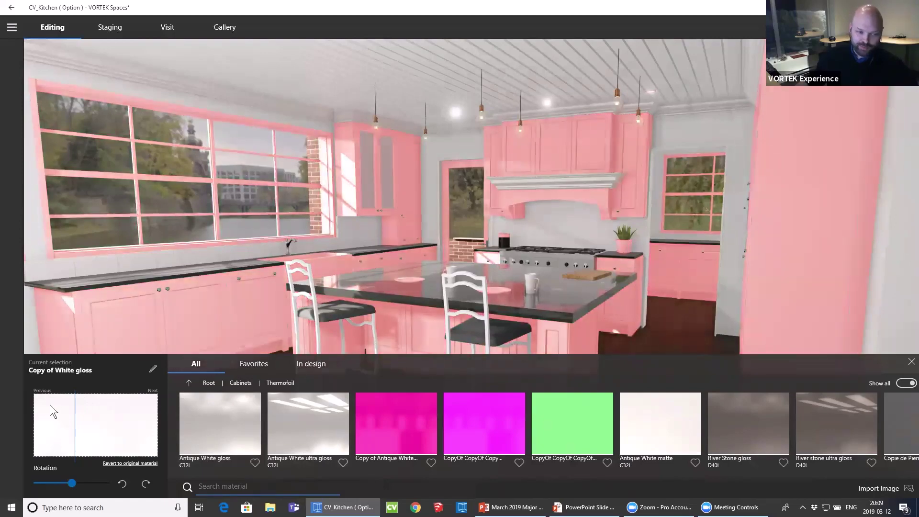
# Compare the Antique White finishes on the kitchen cabinets and apply the River Stone gloss thermofoil.
pyautogui.click(284, 423)
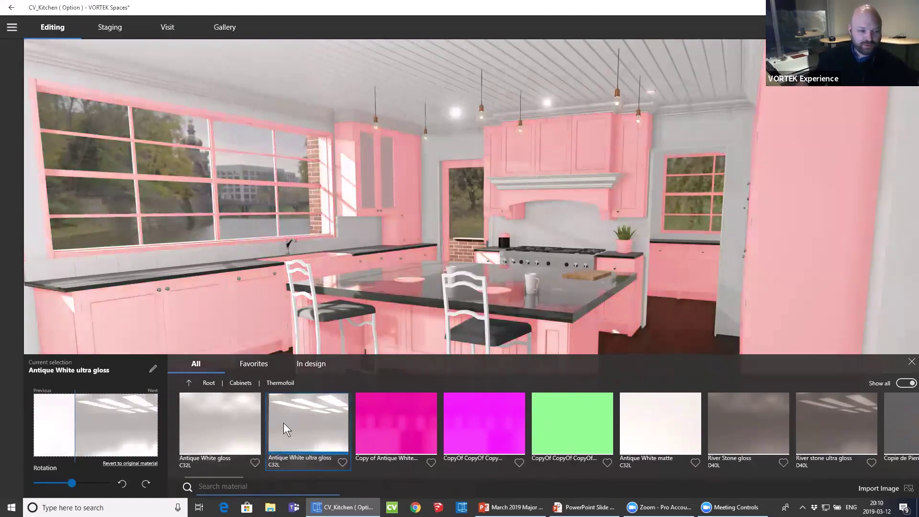
pyautogui.click(224, 412)
pyautogui.click(636, 424)
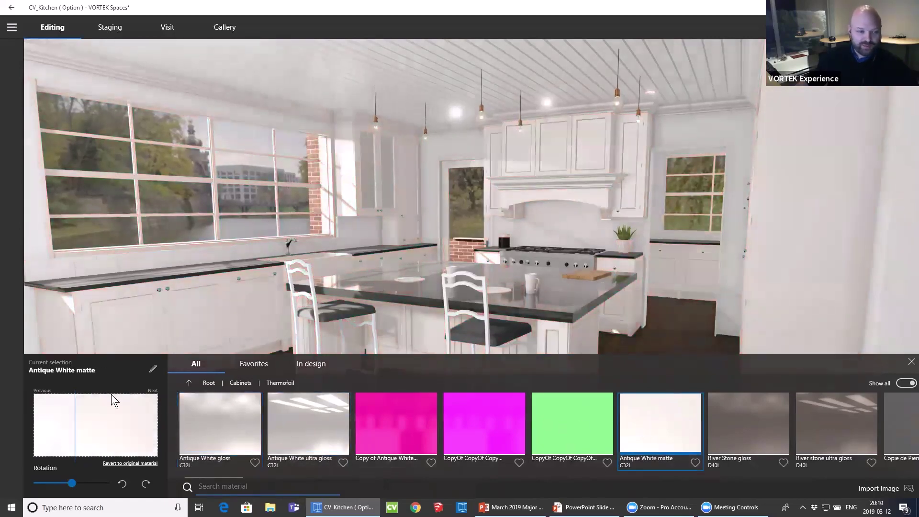
pyautogui.click(711, 422)
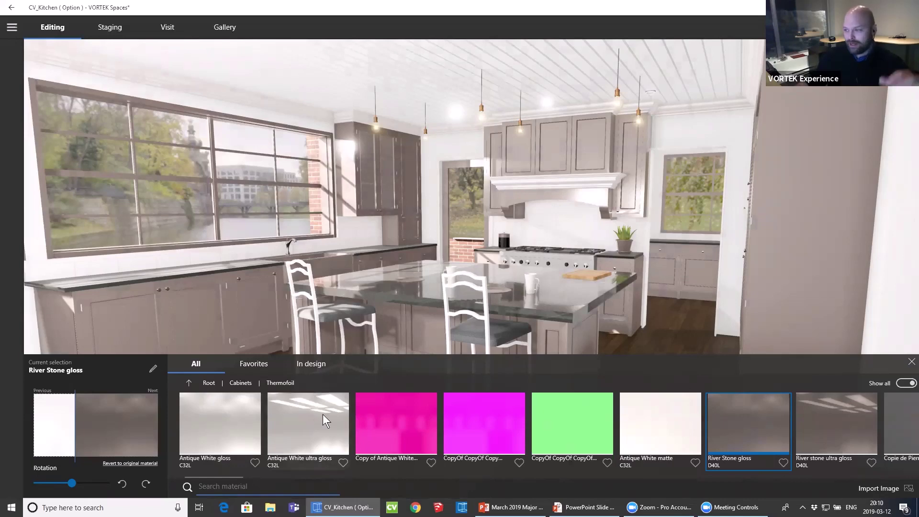
pyautogui.scroll(-2, 375, 429)
pyautogui.scroll(2, 376, 429)
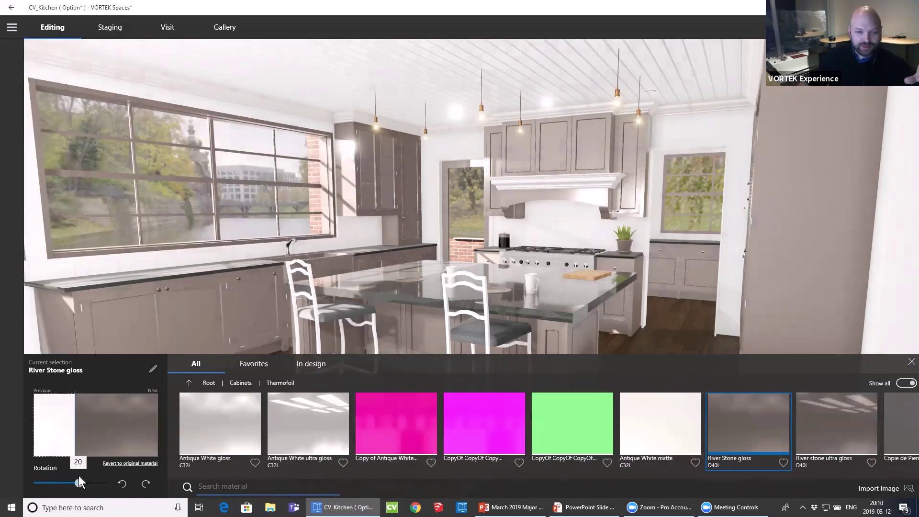
# Select the kitchen floor and change its material to Parquet 14.
pyautogui.moveTo(571, 298); pyautogui.dragTo(519, 182)
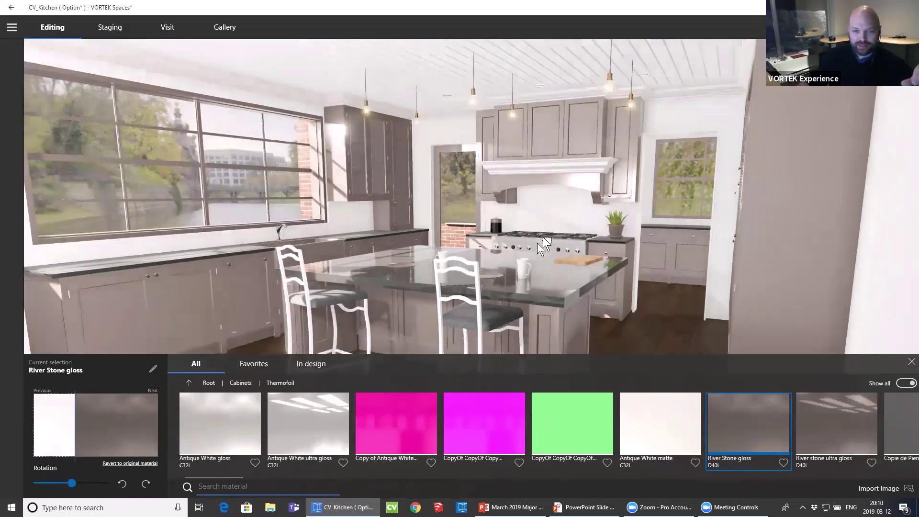
pyautogui.click(559, 290)
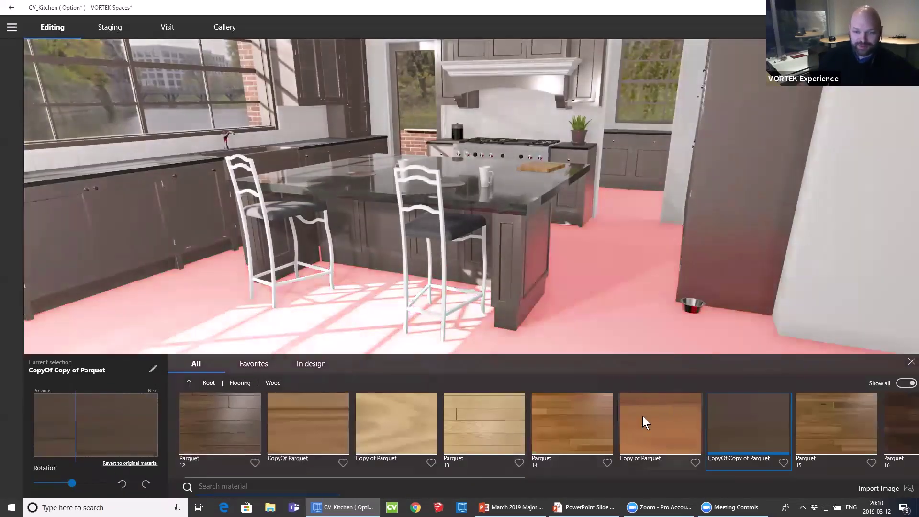
pyautogui.click(576, 409)
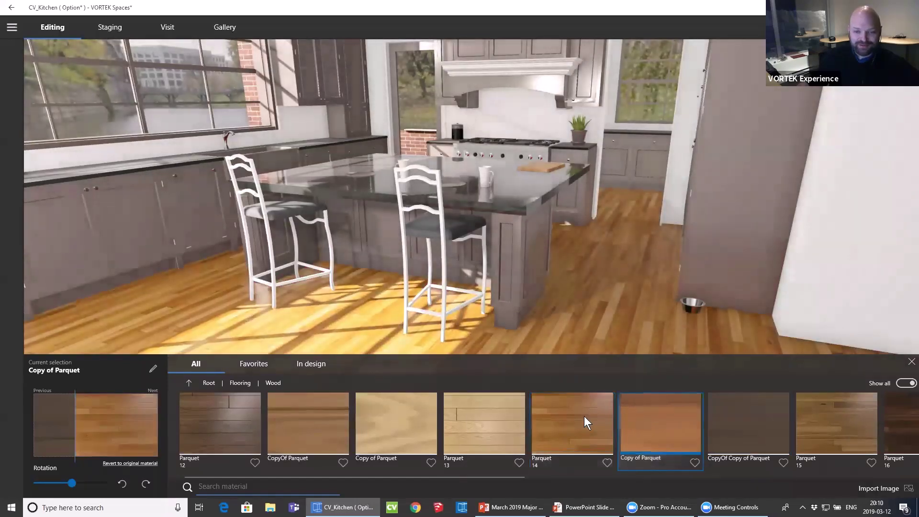
pyautogui.moveTo(82, 481)
pyautogui.mouseDown()
pyautogui.moveTo(121, 483)
pyautogui.moveTo(49, 483)
pyautogui.moveTo(73, 476)
pyautogui.mouseUp()
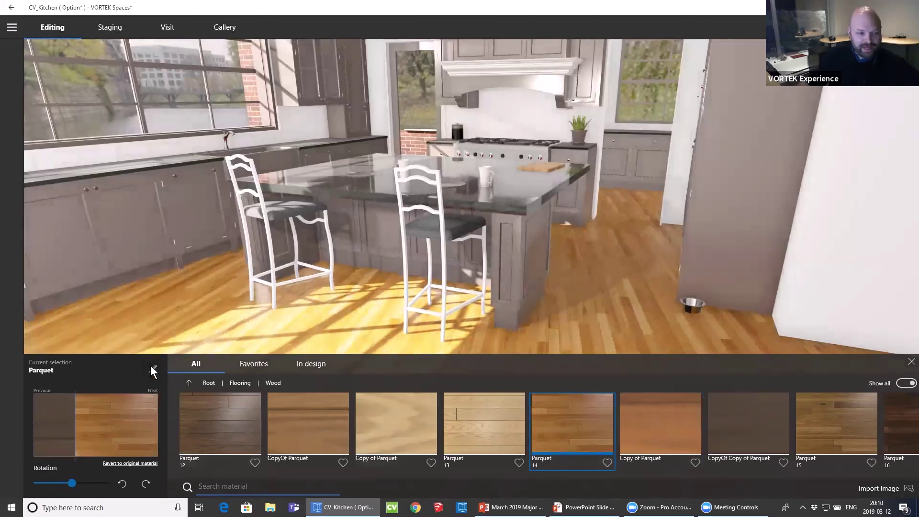
# Open the floor's Parquet material for editing and make a copy of it.
pyautogui.click(153, 370)
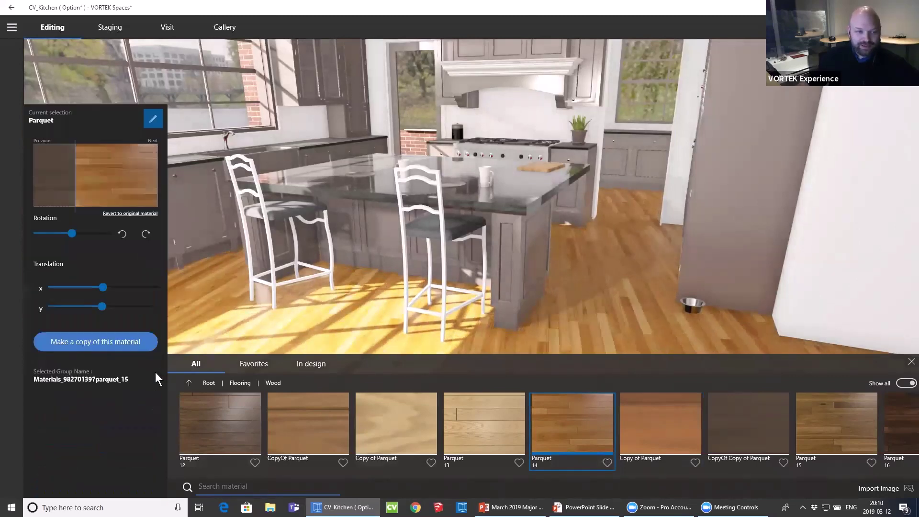
pyautogui.moveTo(122, 223); pyautogui.dragTo(110, 203)
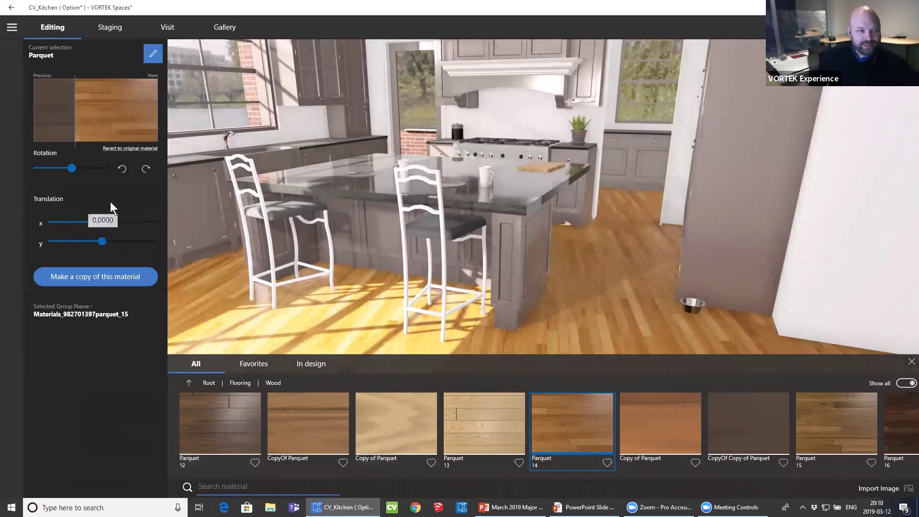
pyautogui.click(118, 278)
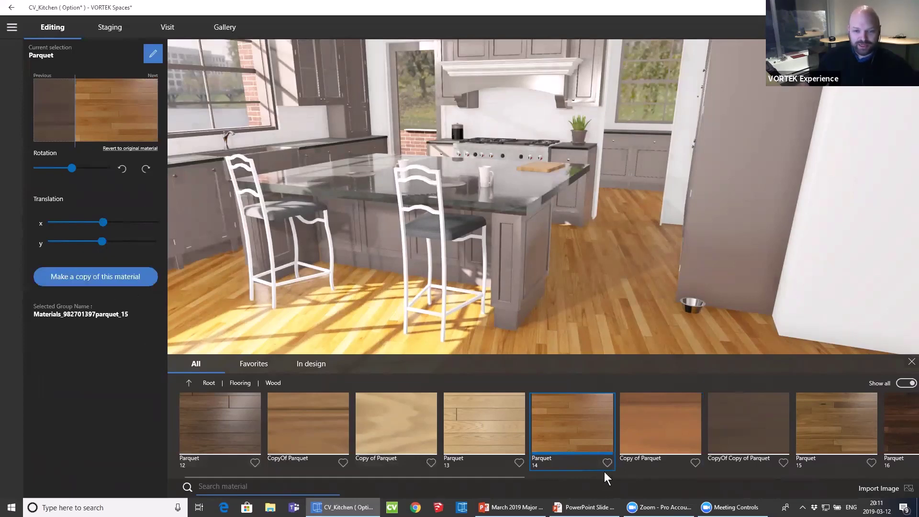
pyautogui.click(120, 277)
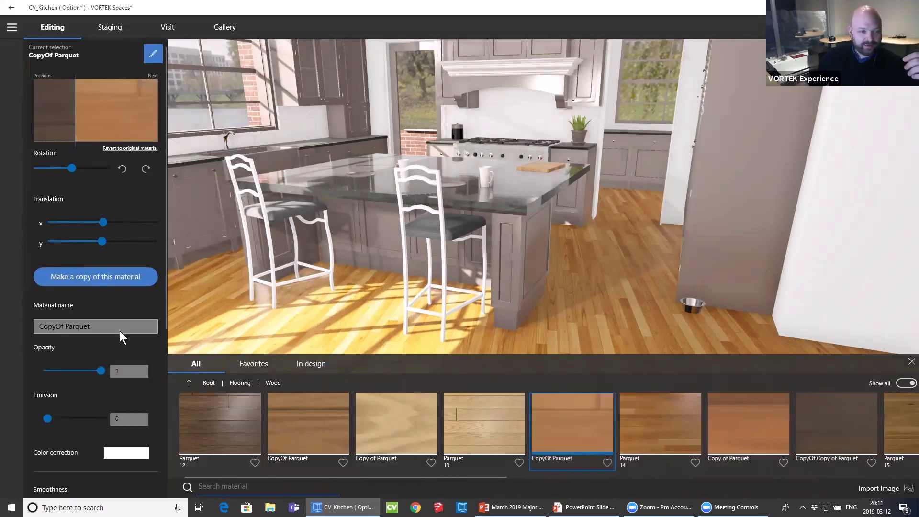
# Examine the copied parquet's editable properties, from name and opacity down to scaling and offset.
pyautogui.scroll(-3, 119, 329)
pyautogui.scroll(-3, 92, 305)
pyautogui.scroll(5, 99, 310)
pyautogui.scroll(-3, 103, 313)
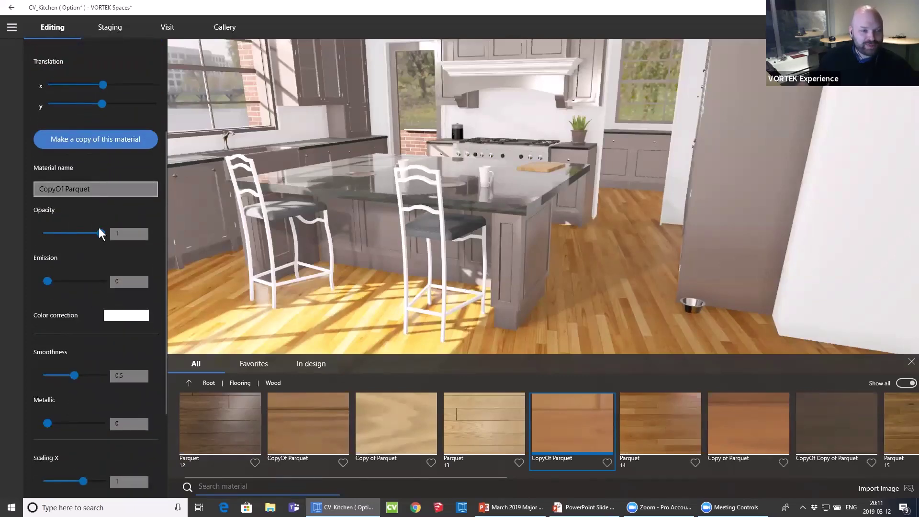
pyautogui.moveTo(103, 237)
pyautogui.mouseDown()
pyautogui.moveTo(78, 236)
pyautogui.moveTo(106, 236)
pyautogui.mouseUp()
pyautogui.scroll(-3, 81, 264)
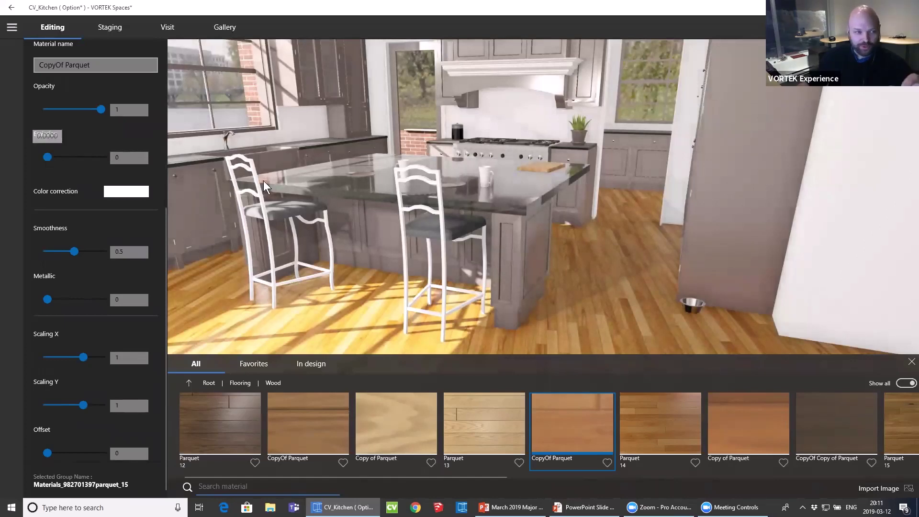
# Try emission values of 3.43 and 7.93 on the copied floor parquet and return the emission to 0.
pyautogui.moveTo(288, 206); pyautogui.dragTo(216, 189)
pyautogui.moveTo(49, 156); pyautogui.dragTo(73, 162)
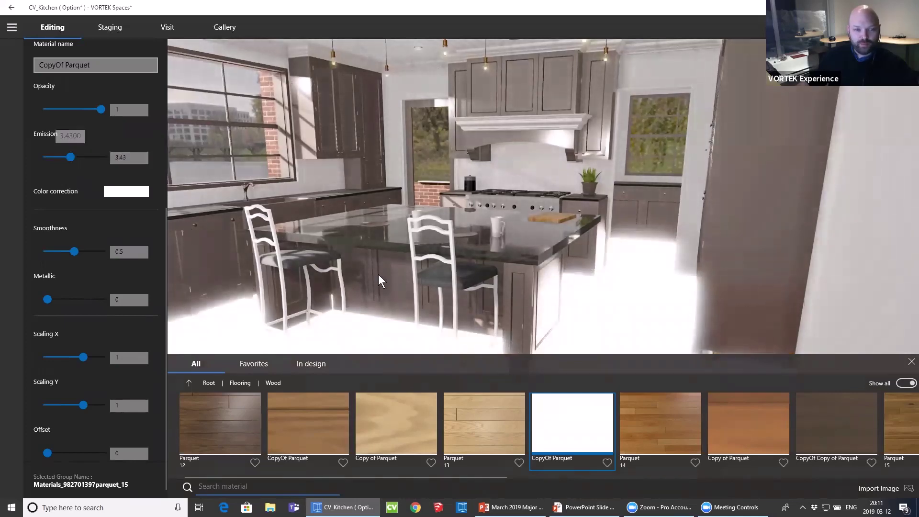
pyautogui.moveTo(372, 237); pyautogui.dragTo(331, 193)
pyautogui.moveTo(68, 159); pyautogui.dragTo(103, 160)
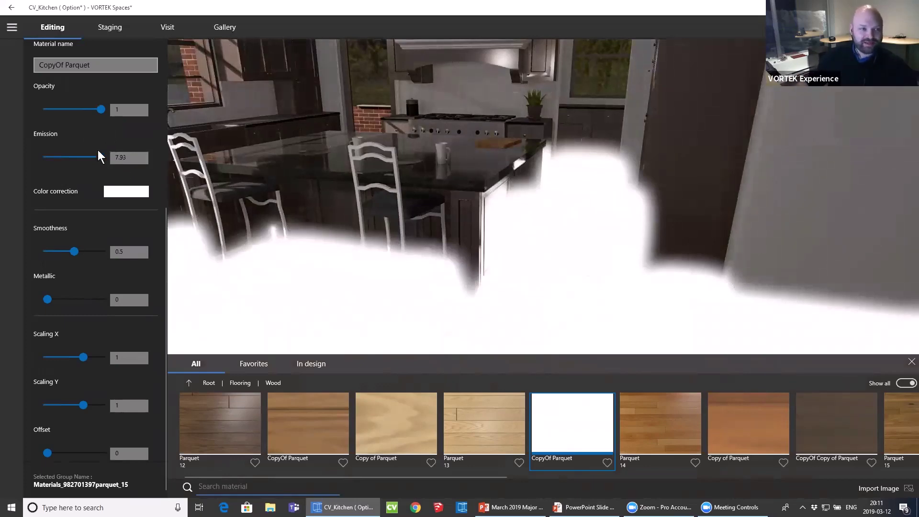
pyautogui.moveTo(102, 160); pyautogui.dragTo(29, 156)
pyautogui.scroll(-3, 451, 219)
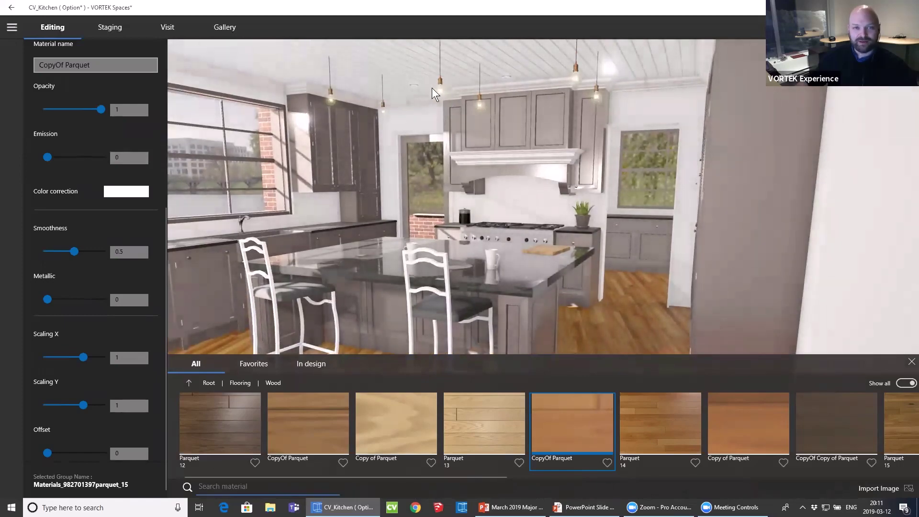
pyautogui.scroll(5, 442, 92)
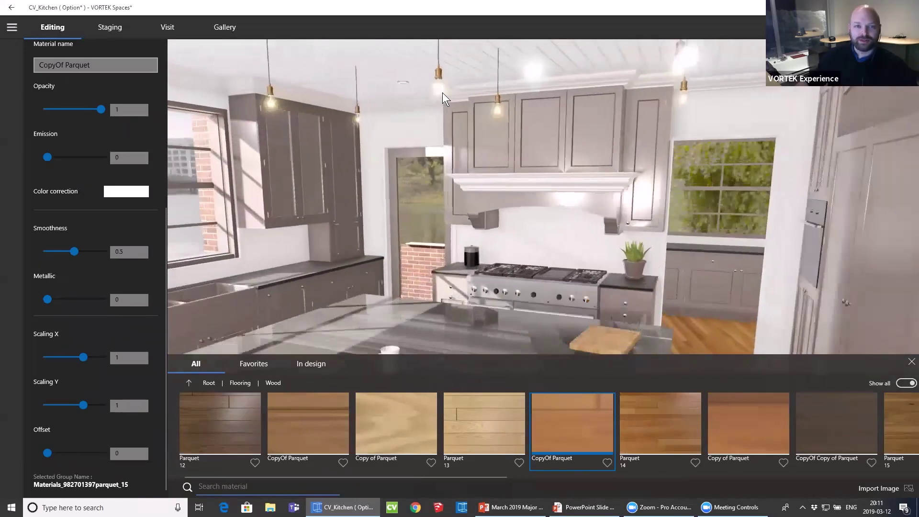
pyautogui.scroll(-5, 442, 92)
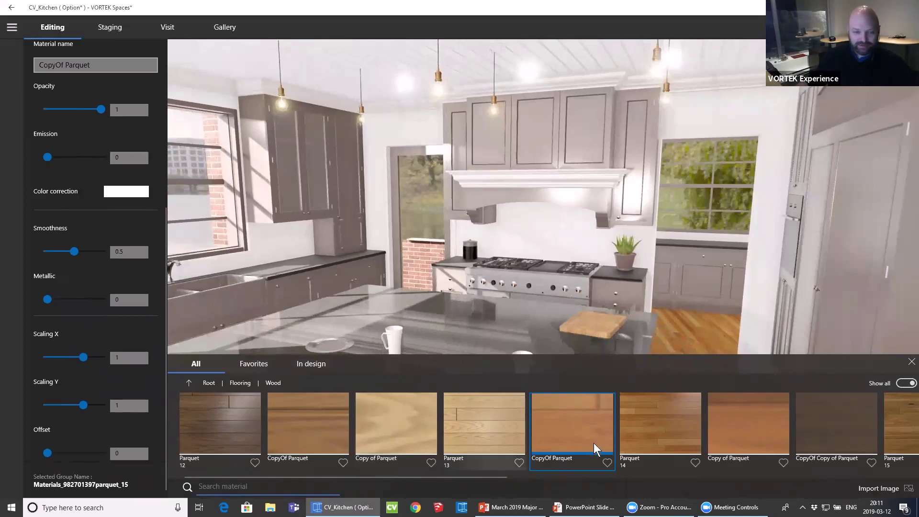
# Mark Parquet 13 as a favorite and remove it again from within the favorites list.
pyautogui.click(519, 461)
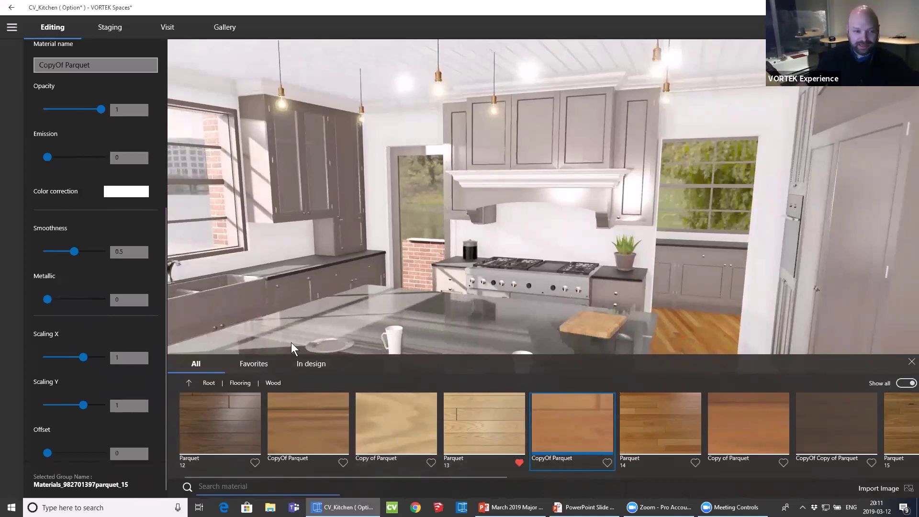
pyautogui.click(254, 365)
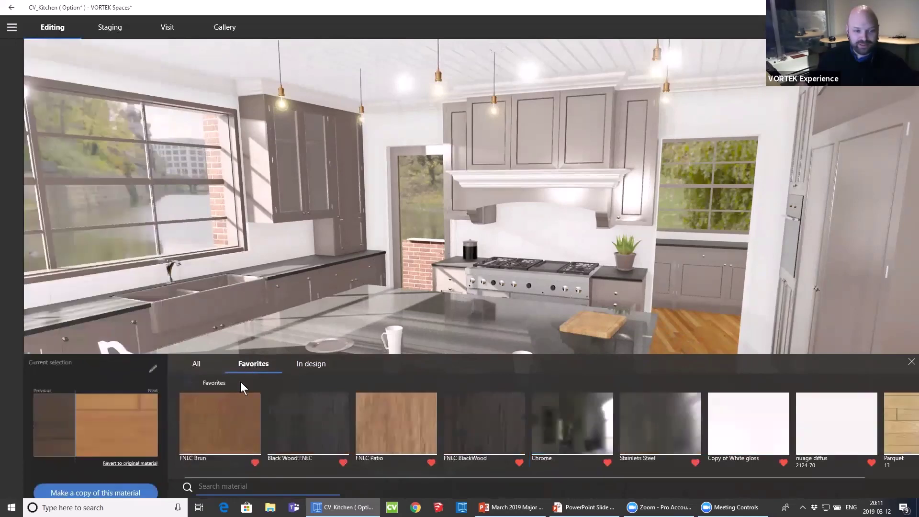
pyautogui.scroll(-2, 709, 410)
pyautogui.scroll(2, 308, 400)
pyautogui.scroll(-2, 792, 424)
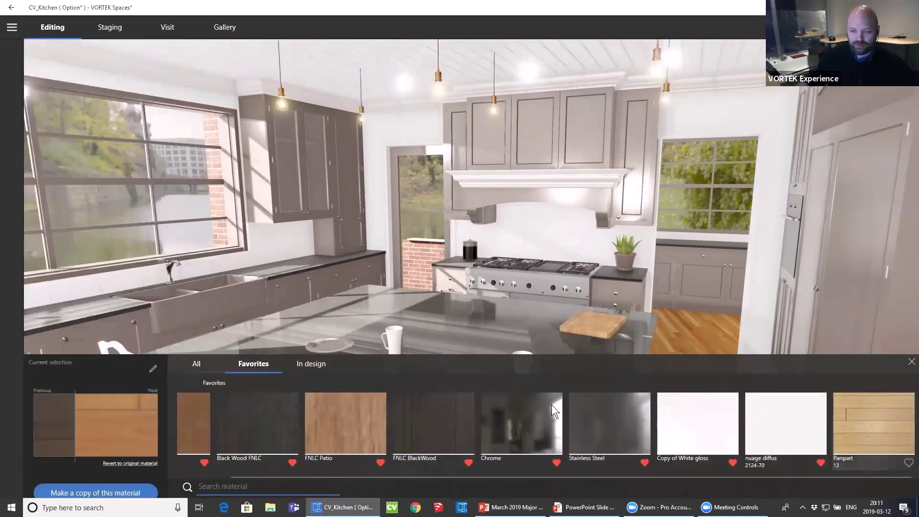
# Return to the full material library and browse the manufacturers in the Cabinets category.
pyautogui.click(197, 365)
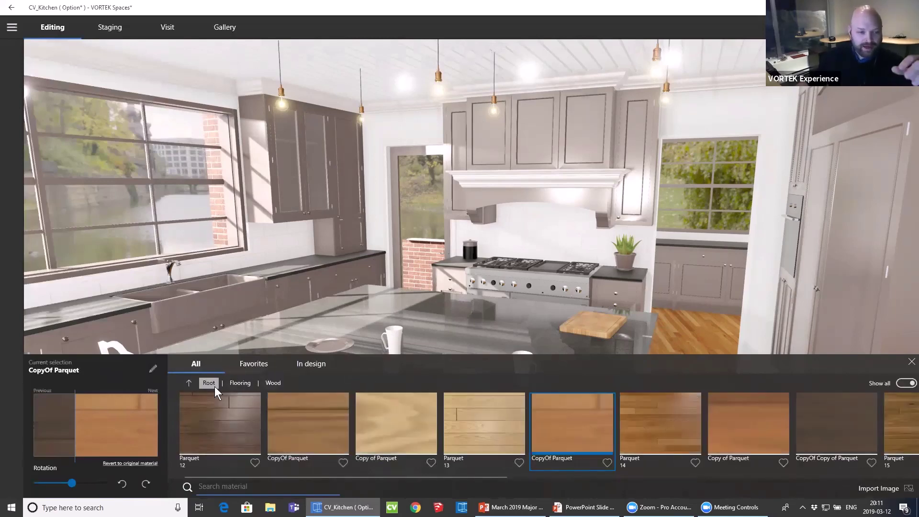
pyautogui.click(210, 384)
pyautogui.click(404, 426)
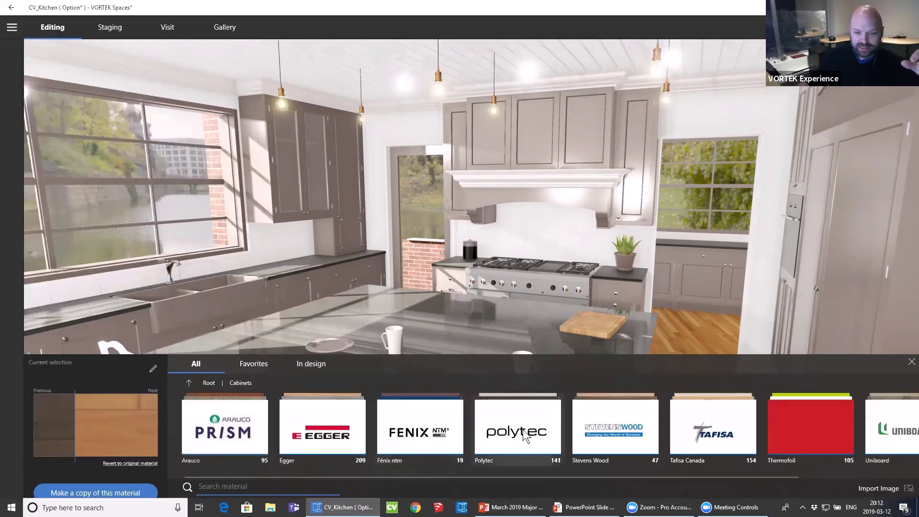
pyautogui.scroll(-1, 550, 431)
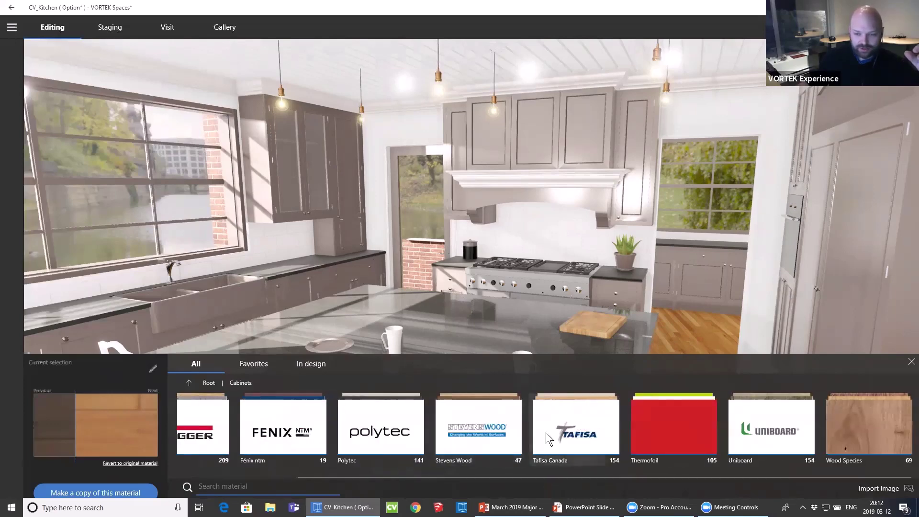
pyautogui.scroll(1, 546, 432)
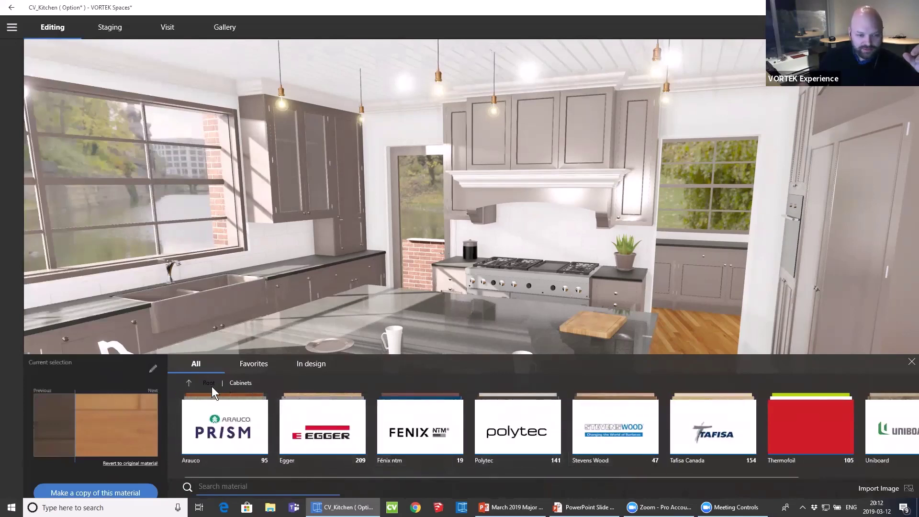
pyautogui.click(212, 387)
# Select the kitchen countertops and browse the manufacturers in the Countertops category.
pyautogui.moveTo(135, 300); pyautogui.dragTo(116, 257)
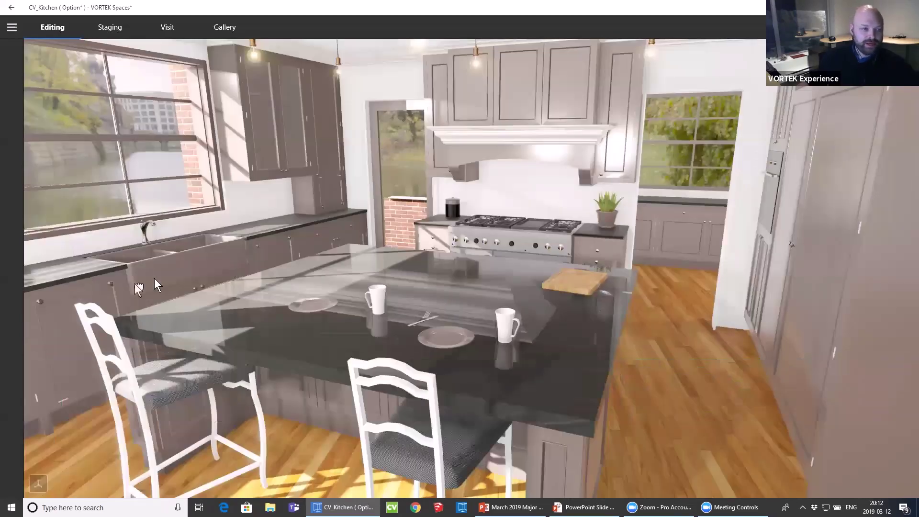
pyautogui.moveTo(138, 289); pyautogui.dragTo(141, 270)
pyautogui.click(141, 269)
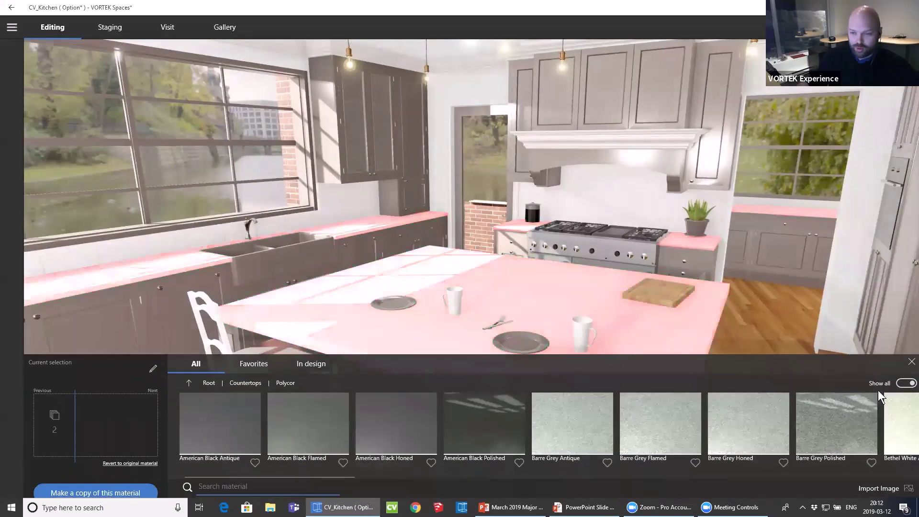
pyautogui.click(245, 383)
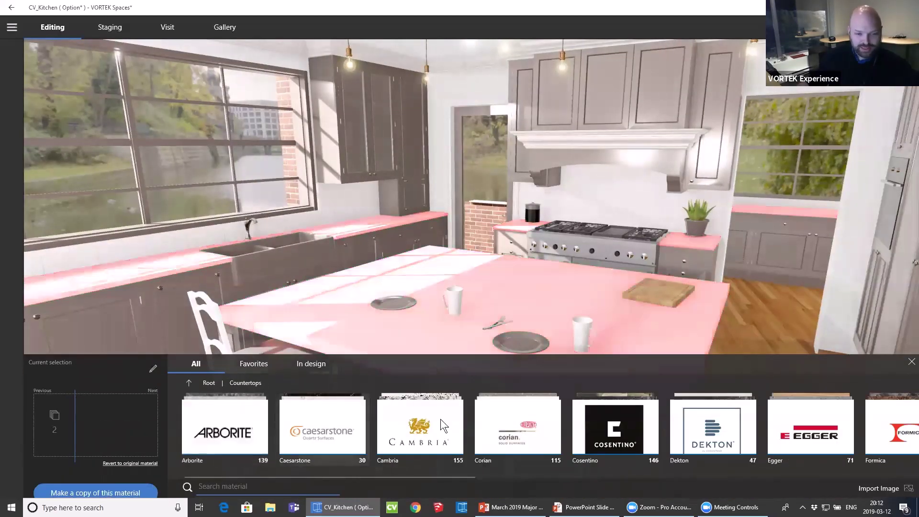
pyautogui.scroll(-7, 572, 432)
pyautogui.scroll(-5, 787, 418)
pyautogui.scroll(12, 735, 435)
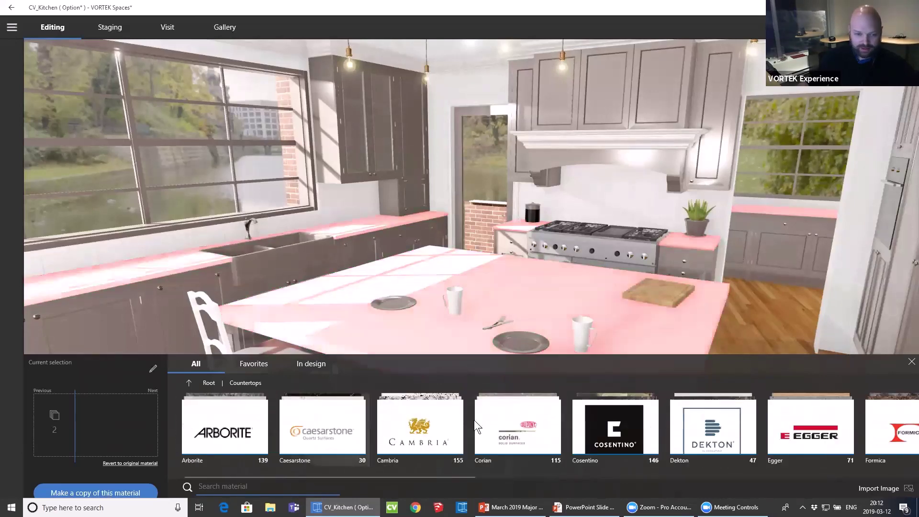
# Open the Cosentino countertop collection, show all its materials in a single list and look through them.
pyautogui.click(591, 424)
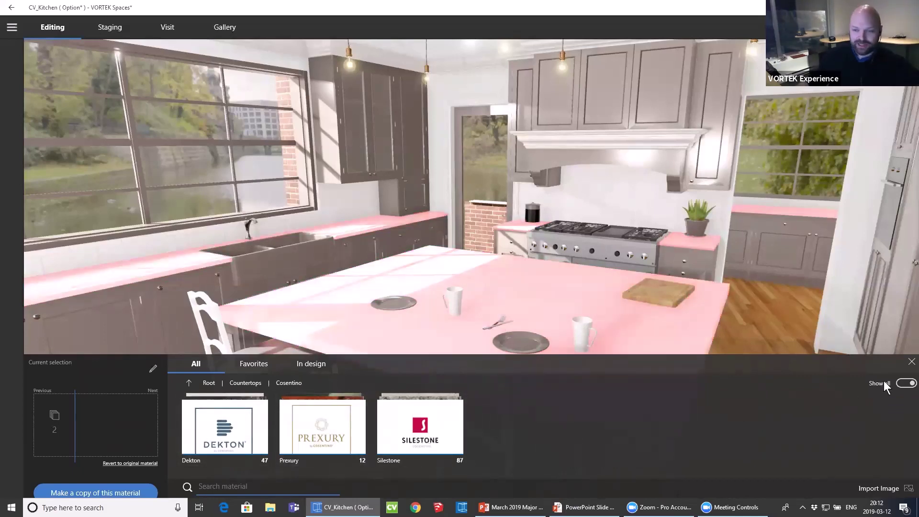
pyautogui.click(905, 383)
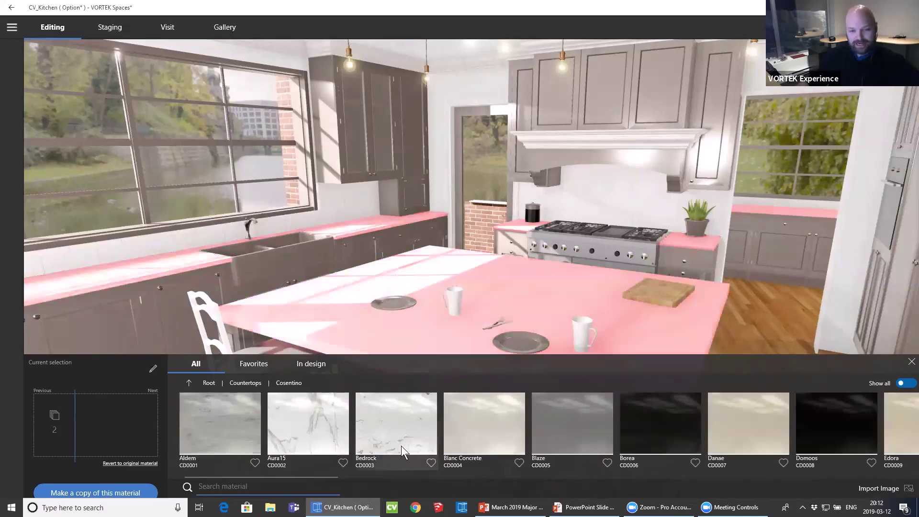
pyautogui.scroll(-10, 402, 445)
pyautogui.scroll(10, 446, 462)
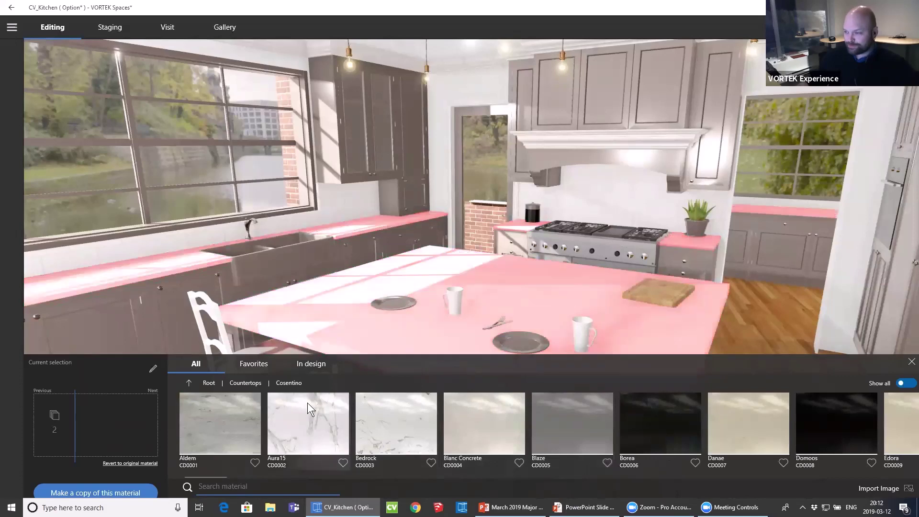
# Close the countertop materials, select the glass panes of the wall cabinet beside the window and clear that selection again.
pyautogui.click(295, 295)
pyautogui.moveTo(411, 316); pyautogui.dragTo(378, 260)
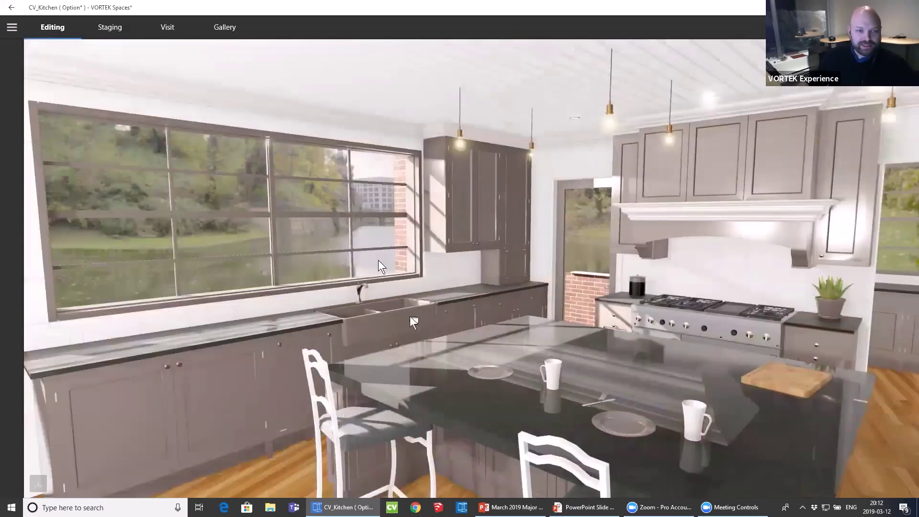
pyautogui.click(463, 209)
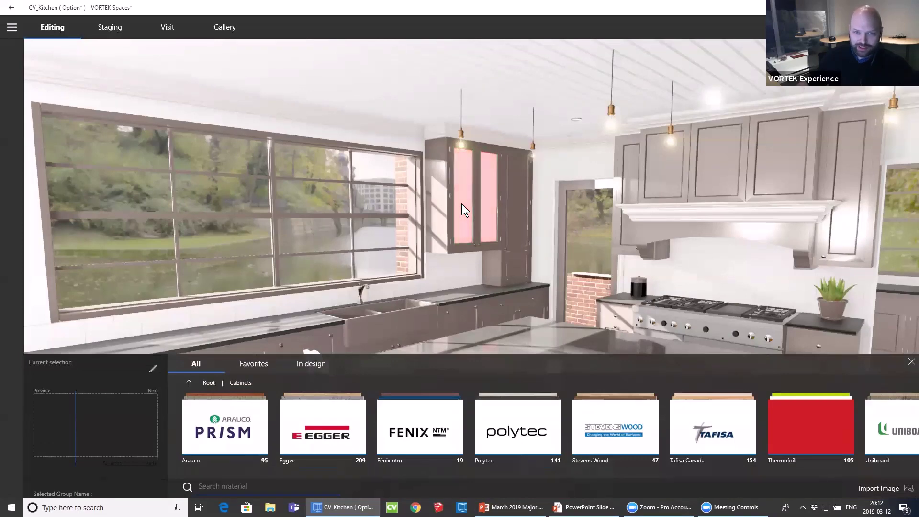
pyautogui.click(531, 154)
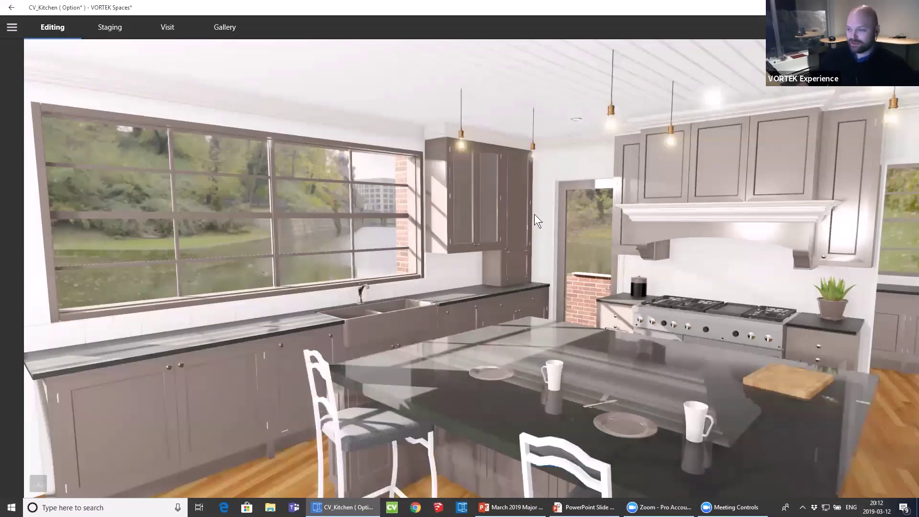
pyautogui.scroll(-5, 569, 283)
pyautogui.moveTo(581, 326); pyautogui.dragTo(546, 324)
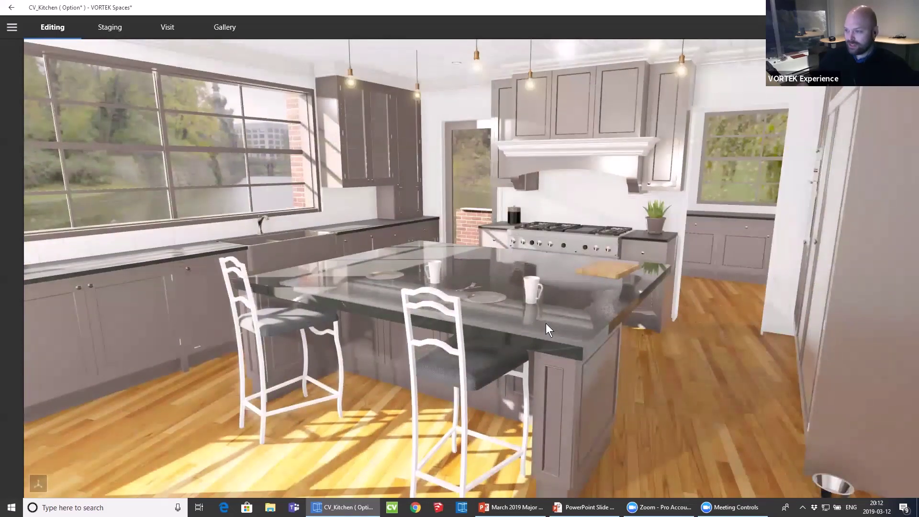
pyautogui.moveTo(330, 258); pyautogui.dragTo(342, 270)
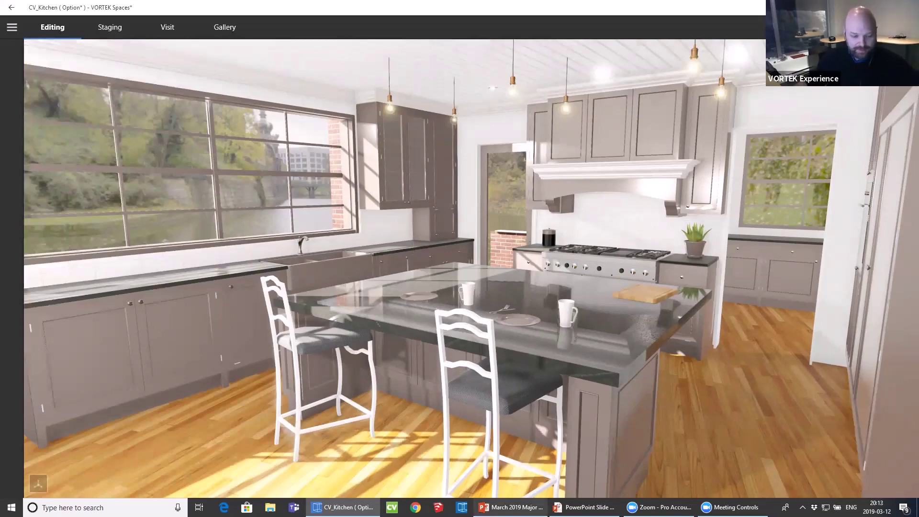
# Switch to the PowerPoint presentation and advance to the Blooming Emissive Materials slide.
pyautogui.hotkey('alt', 'Tab')
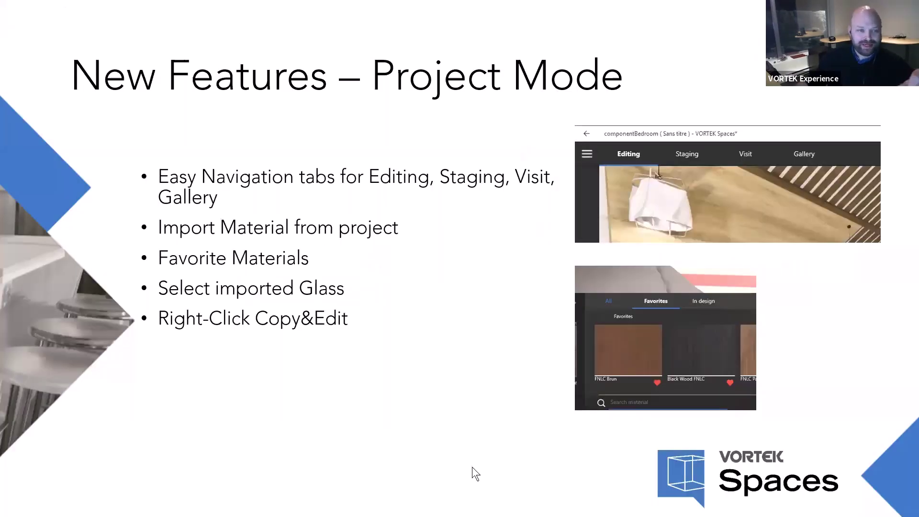
pyautogui.press('Right')
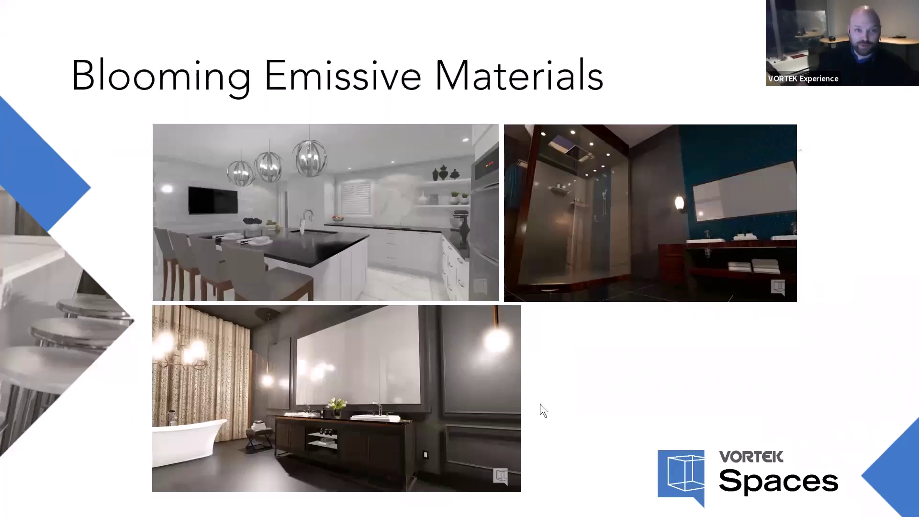
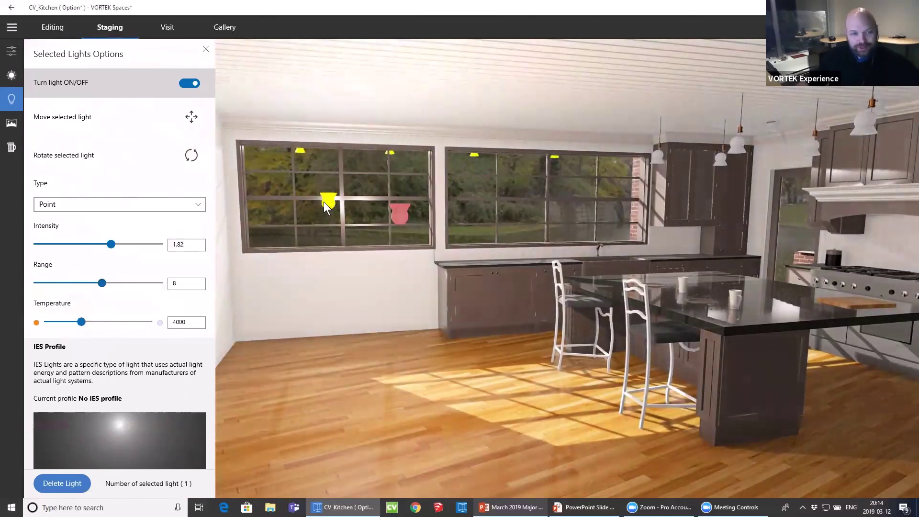
# Add the second light in front of the window to the selection and look through the light options and IES profiles.
pyautogui.keyDown('ctrl'); pyautogui.click(324, 202); pyautogui.keyUp('ctrl')
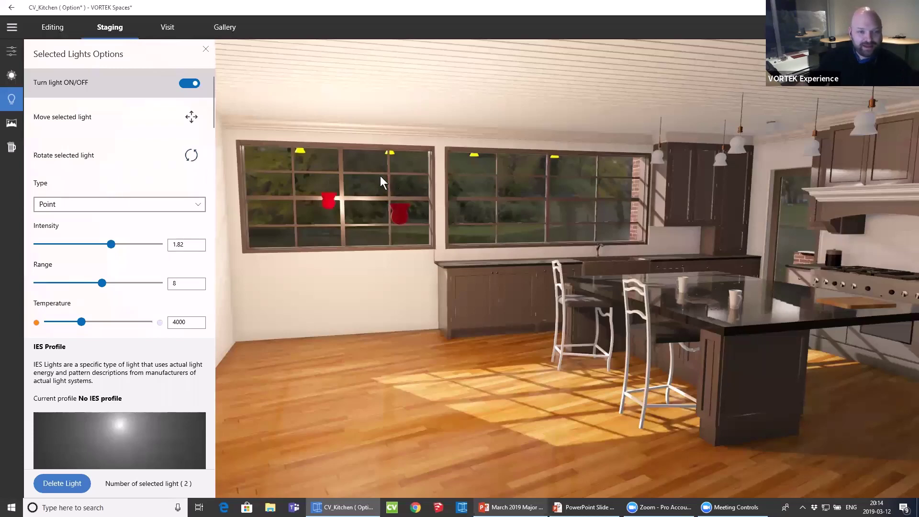
pyautogui.scroll(-5, 134, 267)
pyautogui.scroll(5, 141, 309)
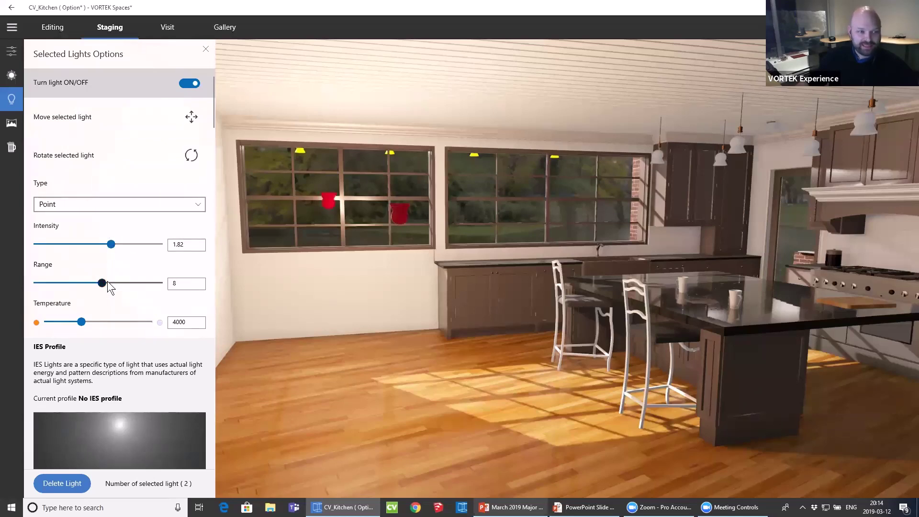
pyautogui.scroll(-3, 94, 321)
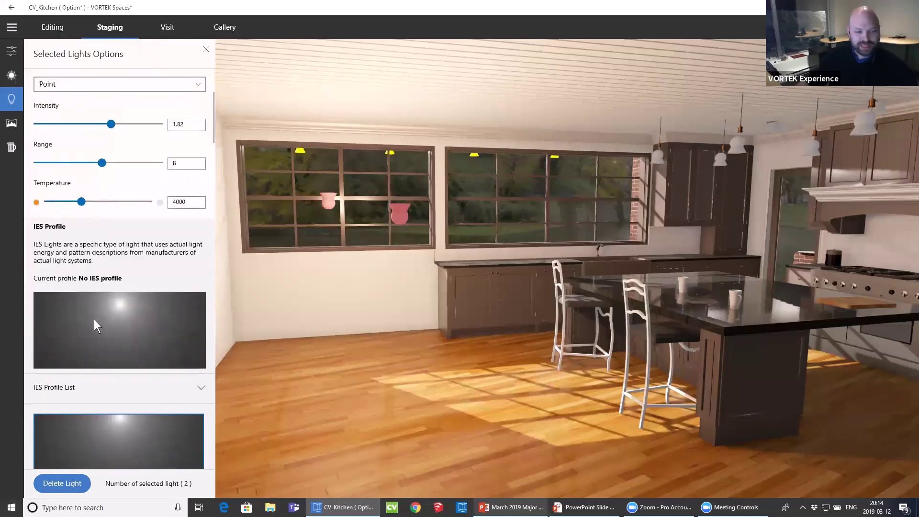
pyautogui.scroll(-3, 93, 322)
pyautogui.scroll(-10, 94, 324)
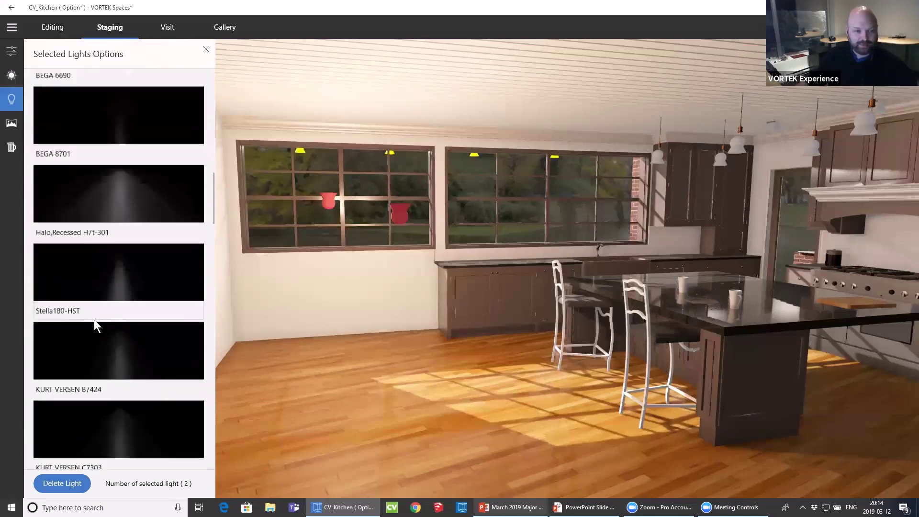
pyautogui.scroll(15, 98, 325)
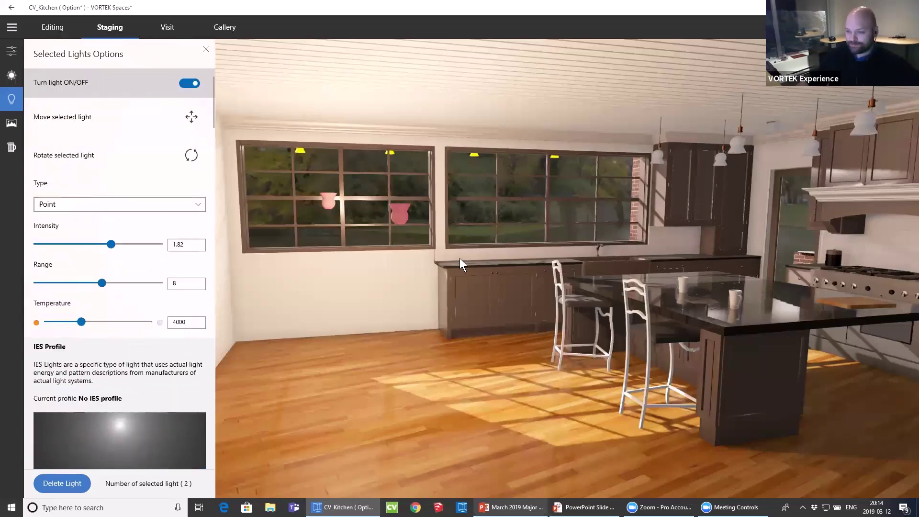
pyautogui.scroll(-5, 144, 282)
pyautogui.scroll(5, 138, 269)
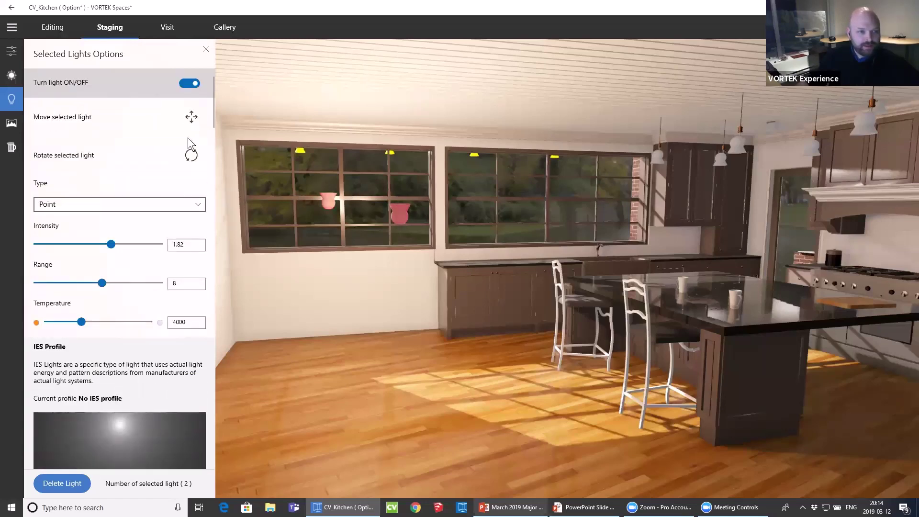
# Activate moving for the two selected lights and review the kitchen and the remaining light options.
pyautogui.click(192, 119)
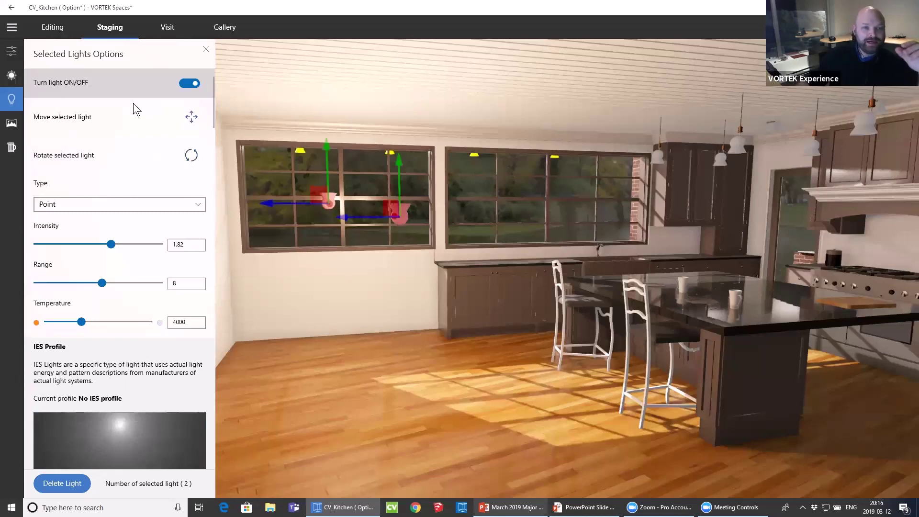
pyautogui.moveTo(670, 229); pyautogui.dragTo(508, 244)
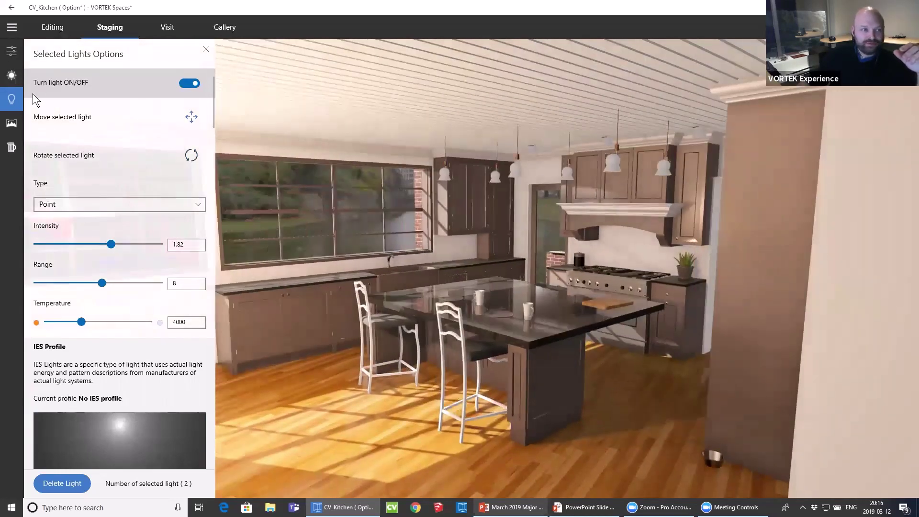
pyautogui.scroll(-10, 177, 209)
pyautogui.scroll(10, 106, 147)
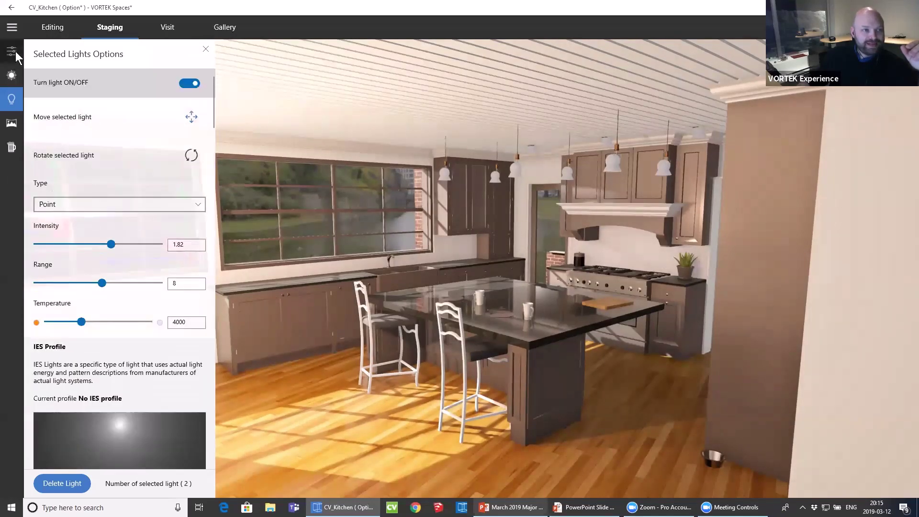
# Set the camera's field of view to 57 in the render settings.
pyautogui.click(12, 52)
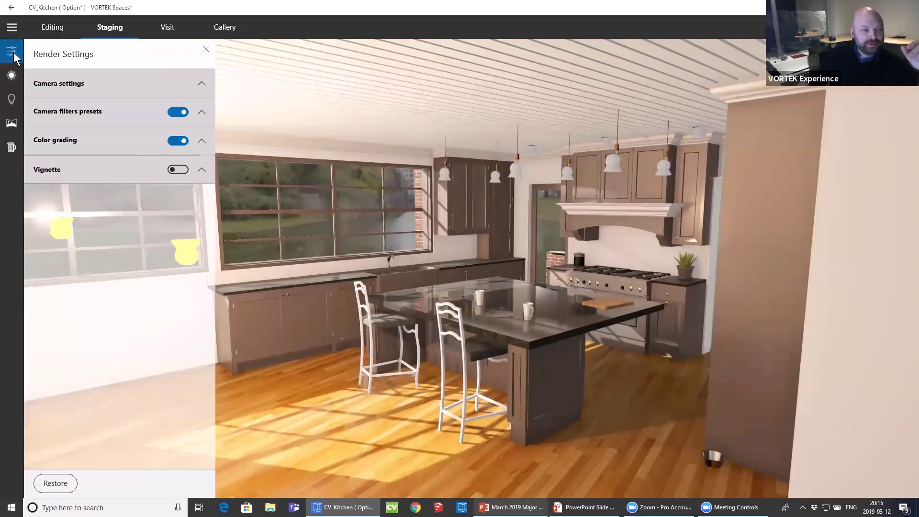
pyautogui.click(97, 83)
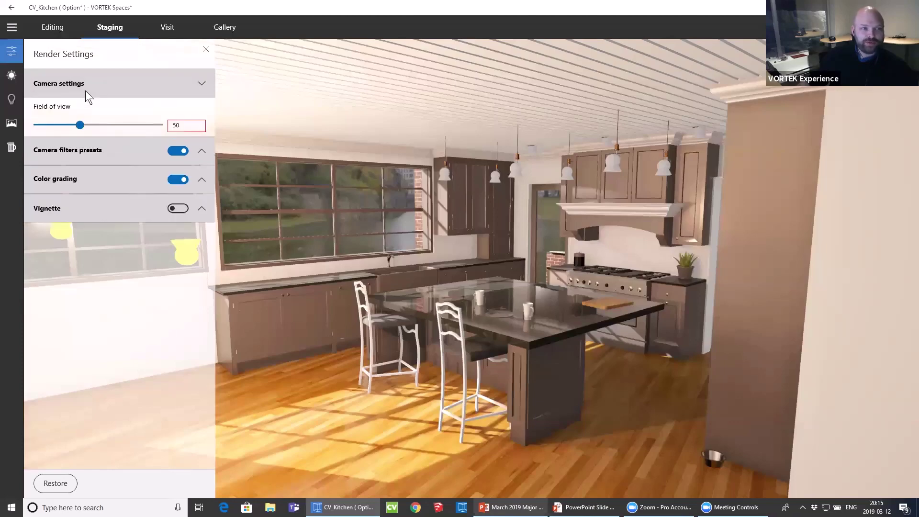
pyautogui.moveTo(80, 124)
pyautogui.mouseDown()
pyautogui.moveTo(111, 129)
pyautogui.moveTo(57, 122)
pyautogui.moveTo(106, 122)
pyautogui.moveTo(87, 113)
pyautogui.mouseUp()
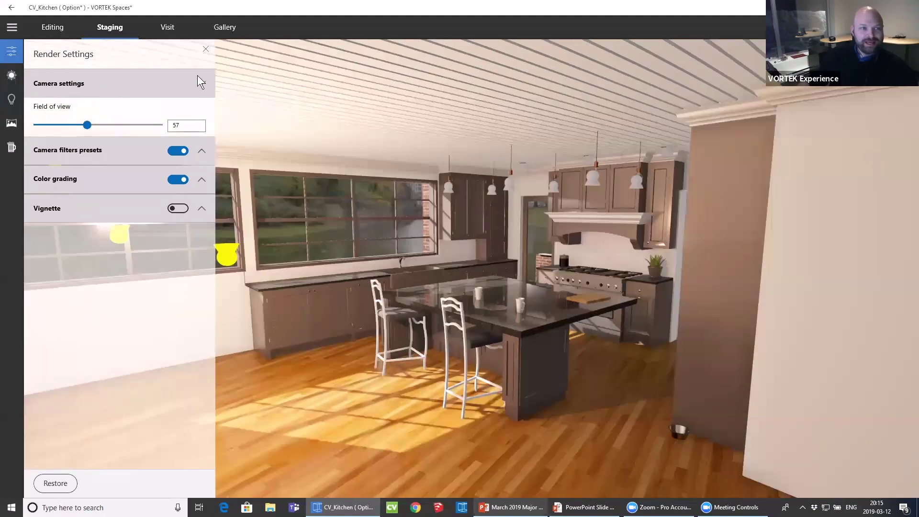
pyautogui.click(202, 84)
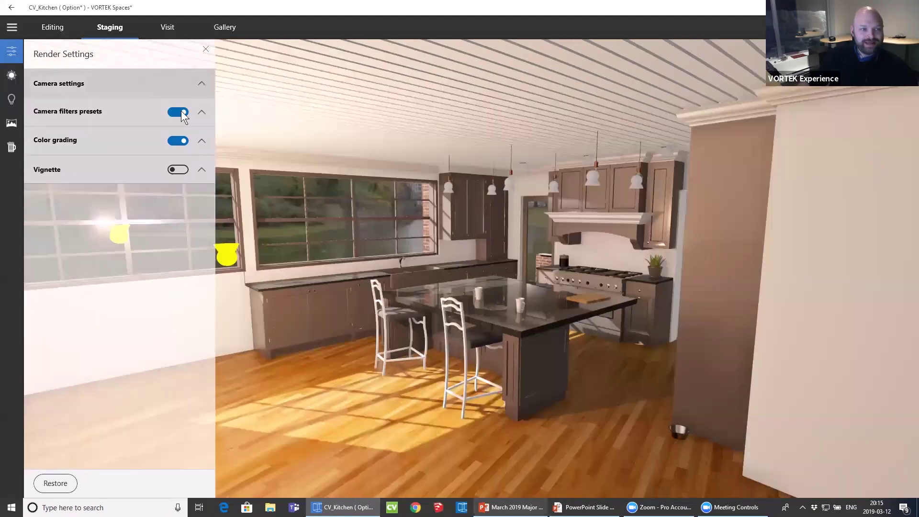
# Look through the camera filter presets and apply the 1970 filter.
pyautogui.click(203, 113)
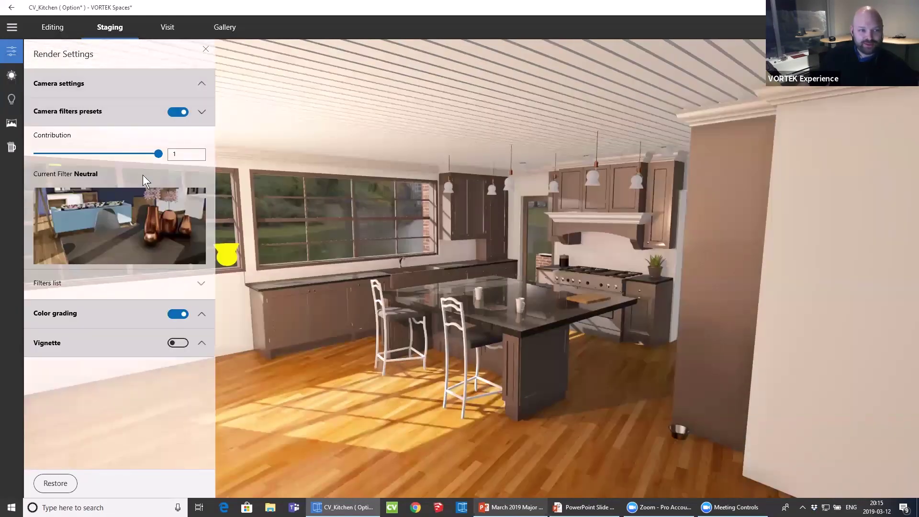
pyautogui.click(203, 281)
pyautogui.scroll(-10, 123, 296)
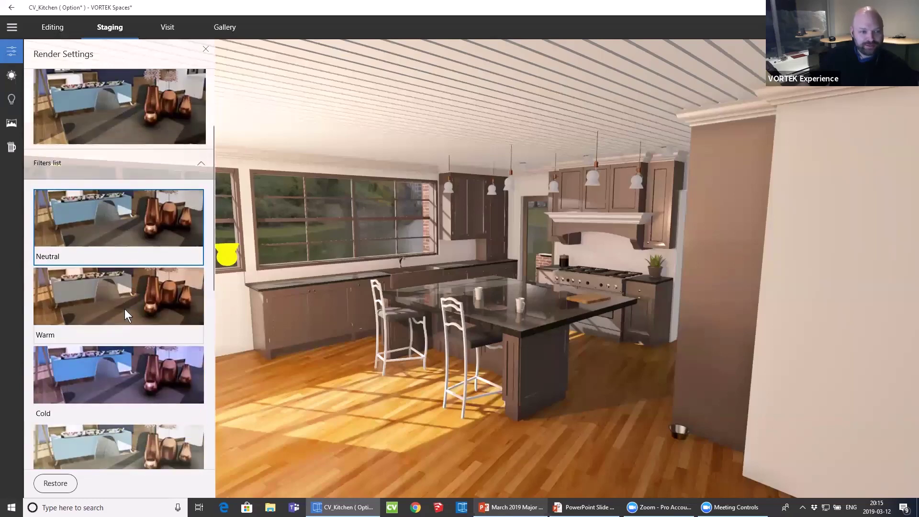
pyautogui.scroll(-3, 136, 311)
pyautogui.scroll(4, 134, 310)
pyautogui.click(135, 309)
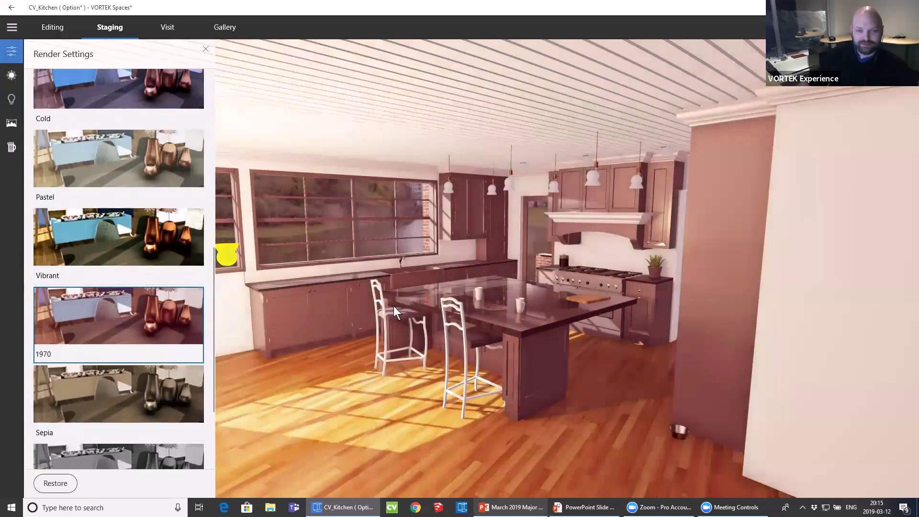
# Try the Vibrant camera filter on the kitchen and switch back to 1970.
pyautogui.moveTo(394, 306); pyautogui.dragTo(313, 325)
pyautogui.click(136, 232)
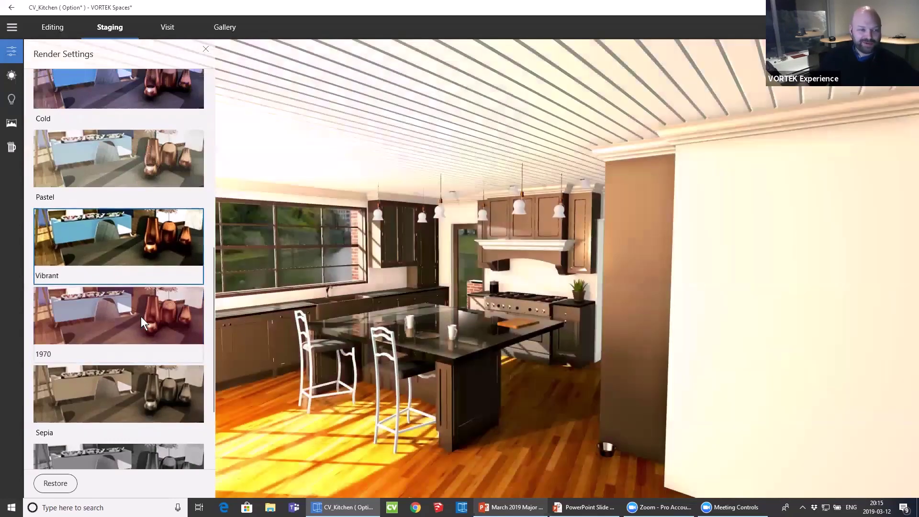
pyautogui.click(141, 317)
# Reduce the camera filter's contribution to 0.41 and turn the camera filter presets off.
pyautogui.scroll(9, 144, 297)
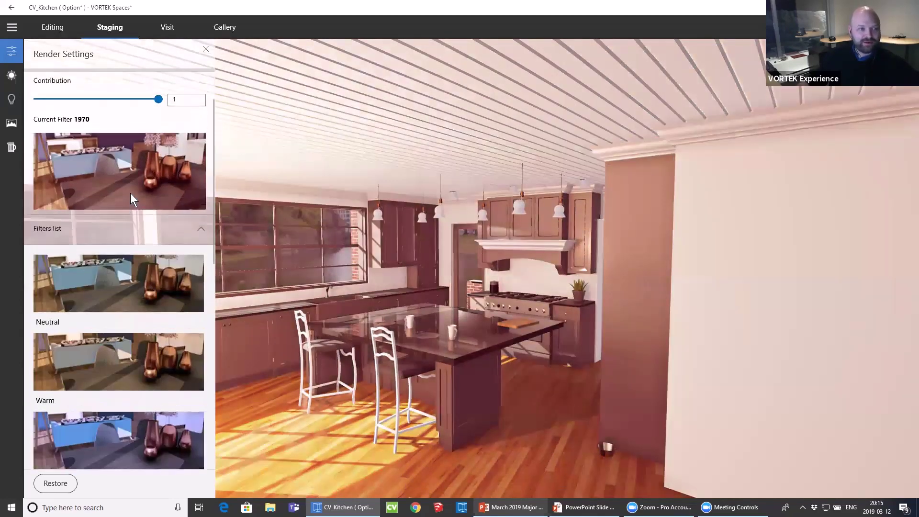
pyautogui.moveTo(155, 156); pyautogui.dragTo(87, 141)
pyautogui.scroll(-3, 80, 227)
pyautogui.scroll(3, 87, 239)
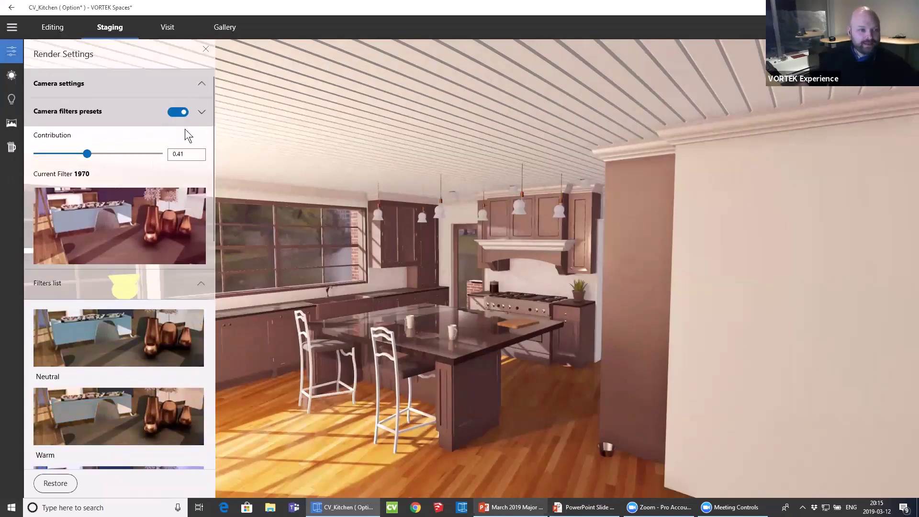
pyautogui.click(184, 112)
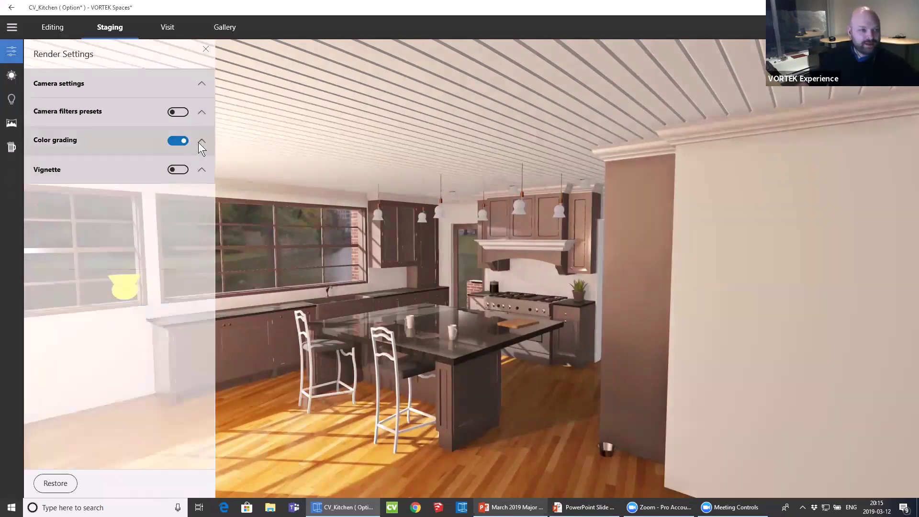
# Try the ACES Filmic tonemapper in the color grading settings, view the kitchen with it and return to Neutral.
pyautogui.click(200, 141)
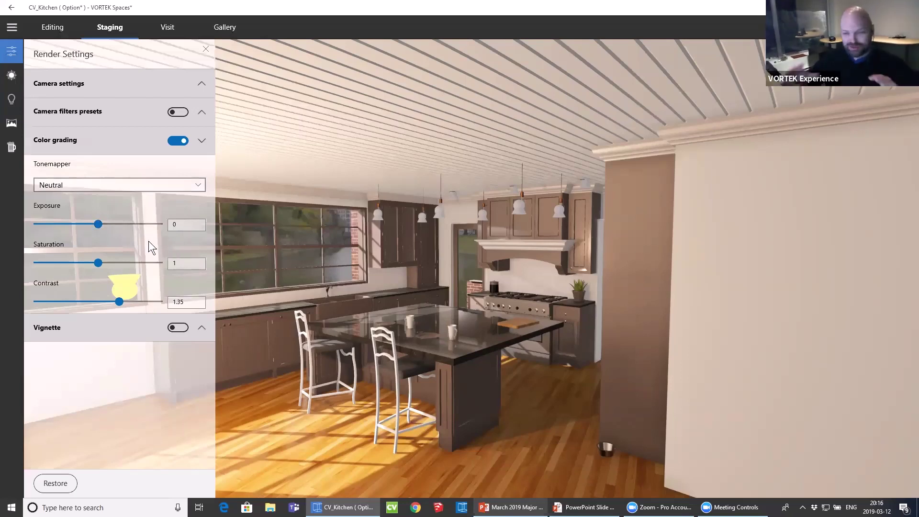
pyautogui.click(108, 186)
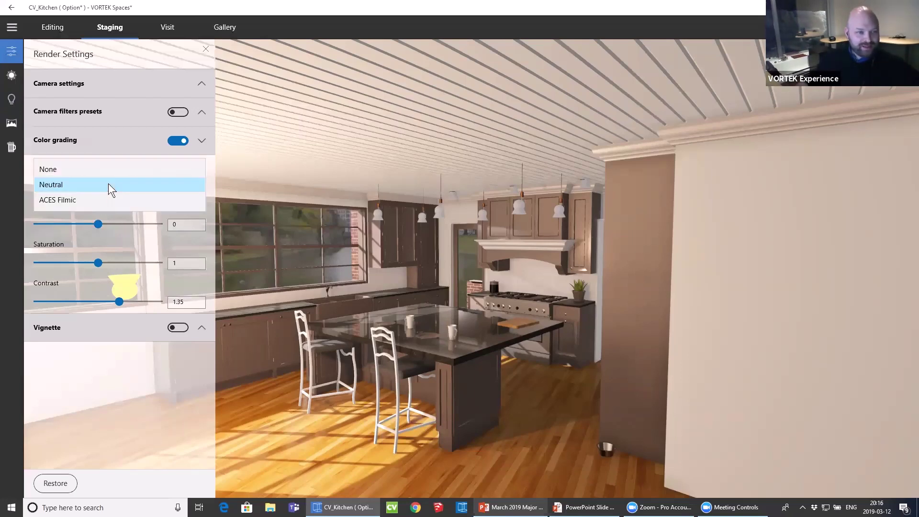
pyautogui.click(106, 200)
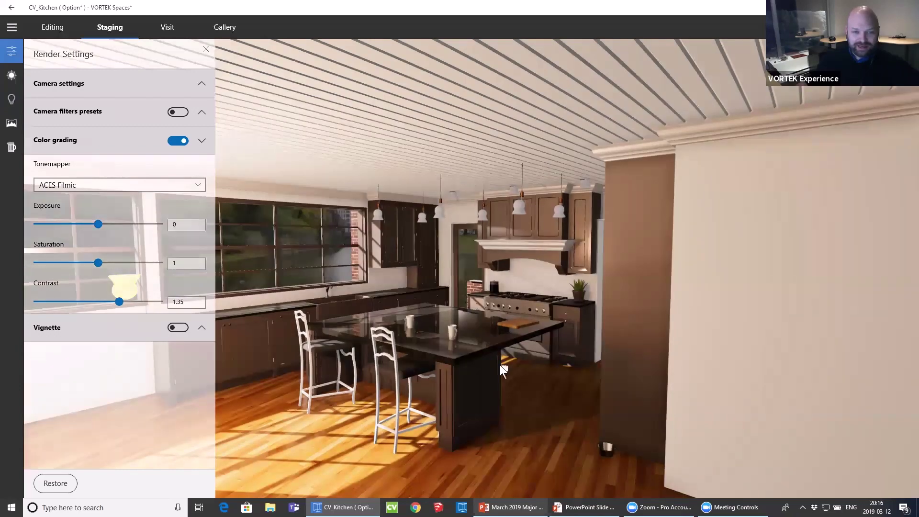
pyautogui.moveTo(500, 365); pyautogui.dragTo(561, 234, button='right')
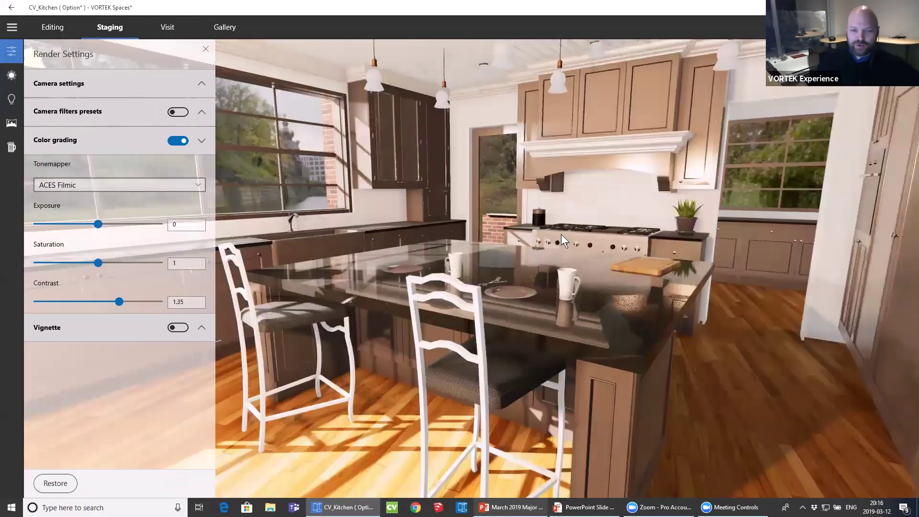
pyautogui.press('s')
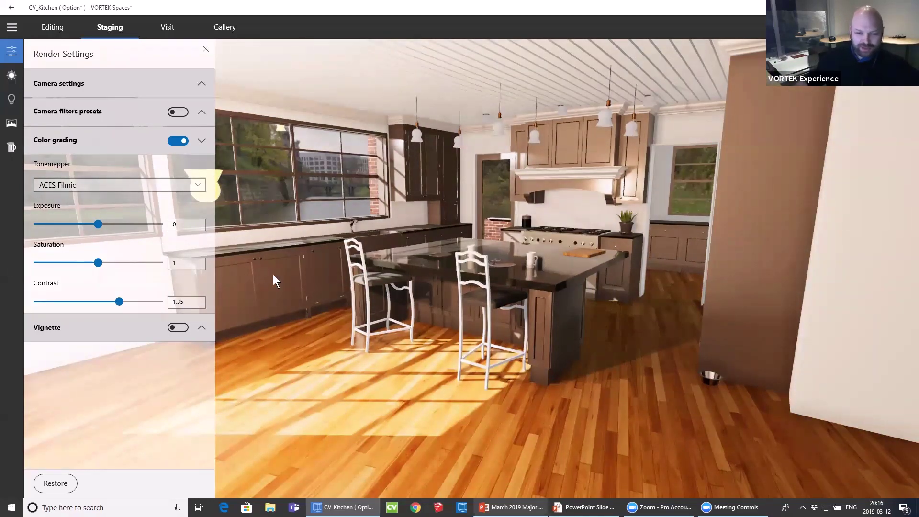
pyautogui.click(168, 191)
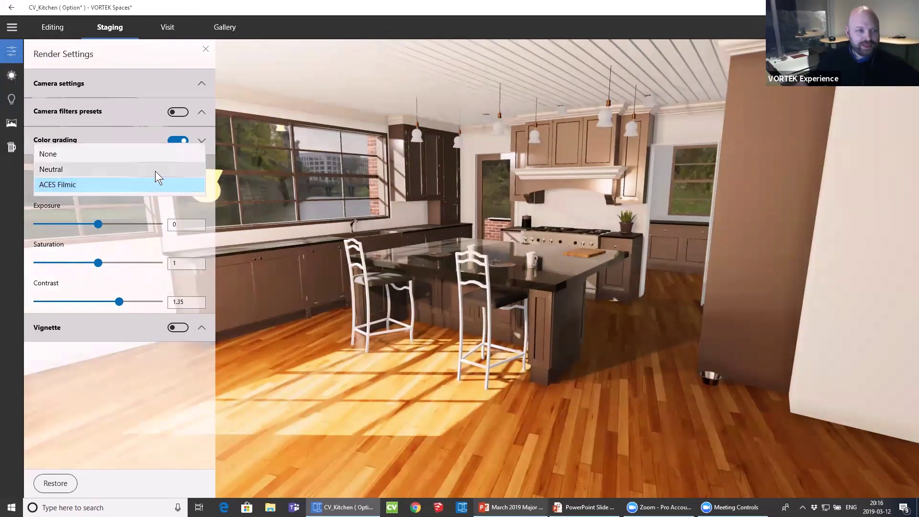
pyautogui.click(155, 167)
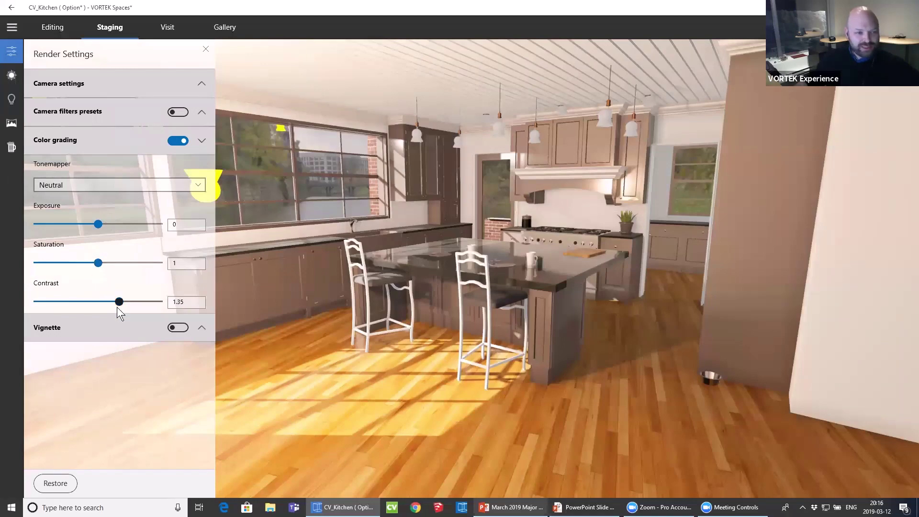
# Adjust the contrast, saturation and exposure in the color grading settings and collapse that section.
pyautogui.moveTo(120, 303)
pyautogui.mouseDown()
pyautogui.moveTo(129, 304)
pyautogui.moveTo(103, 299)
pyautogui.moveTo(119, 296)
pyautogui.mouseUp()
pyautogui.moveTo(126, 260); pyautogui.dragTo(100, 260)
pyautogui.moveTo(97, 219)
pyautogui.mouseDown()
pyautogui.moveTo(112, 219)
pyautogui.moveTo(80, 219)
pyautogui.moveTo(96, 223)
pyautogui.mouseUp()
pyautogui.click(202, 141)
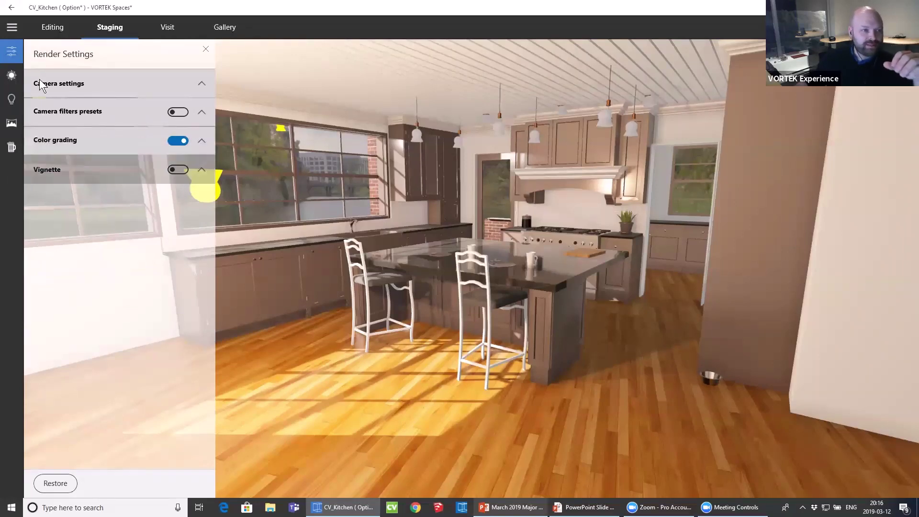
# Set the kitchen's ambient light intensity to 0.36 in the ambient light settings.
pyautogui.click(12, 75)
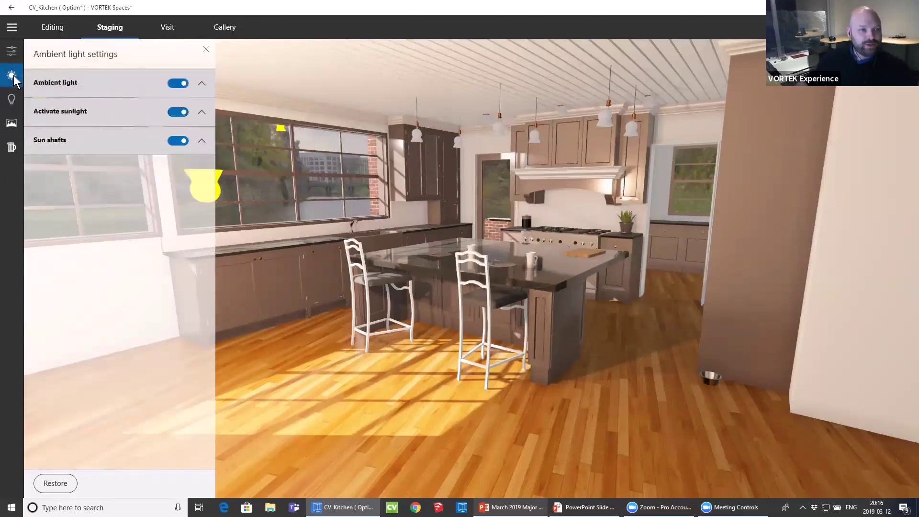
pyautogui.click(73, 82)
pyautogui.moveTo(61, 123); pyautogui.dragTo(81, 127)
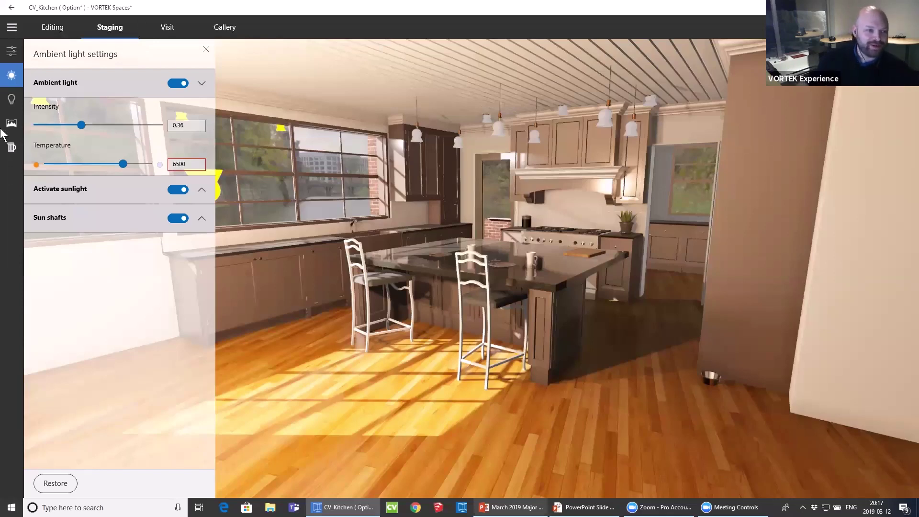
# Lower the sunlight intensity to 1.73, check the sun shafts options and collapse all the ambient light sections.
pyautogui.click(74, 195)
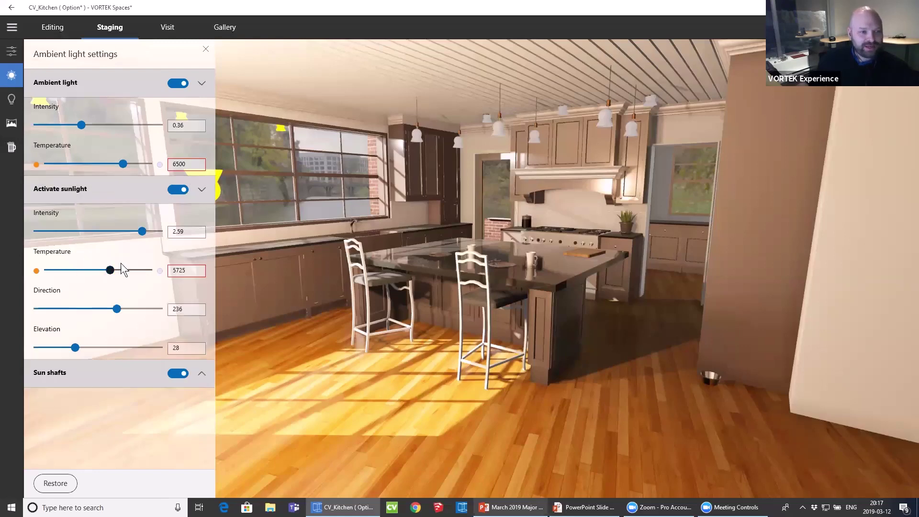
pyautogui.moveTo(138, 232); pyautogui.dragTo(102, 259)
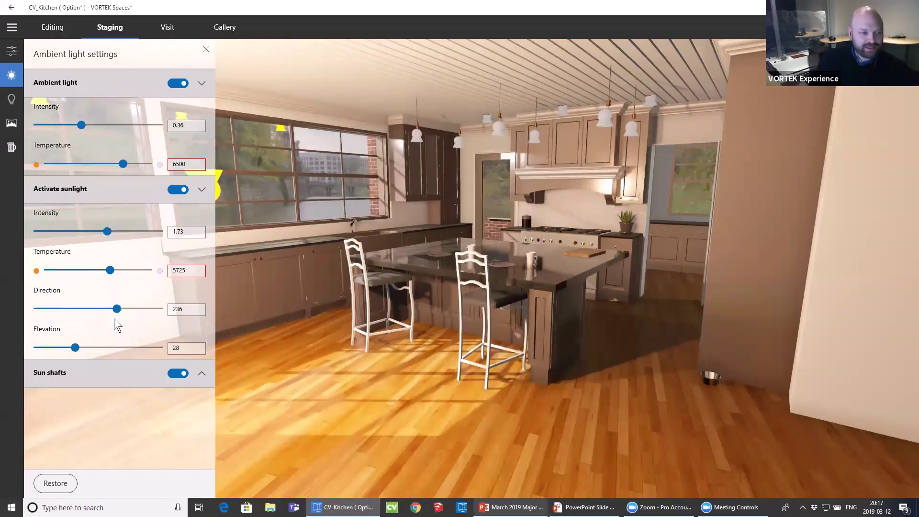
pyautogui.click(125, 373)
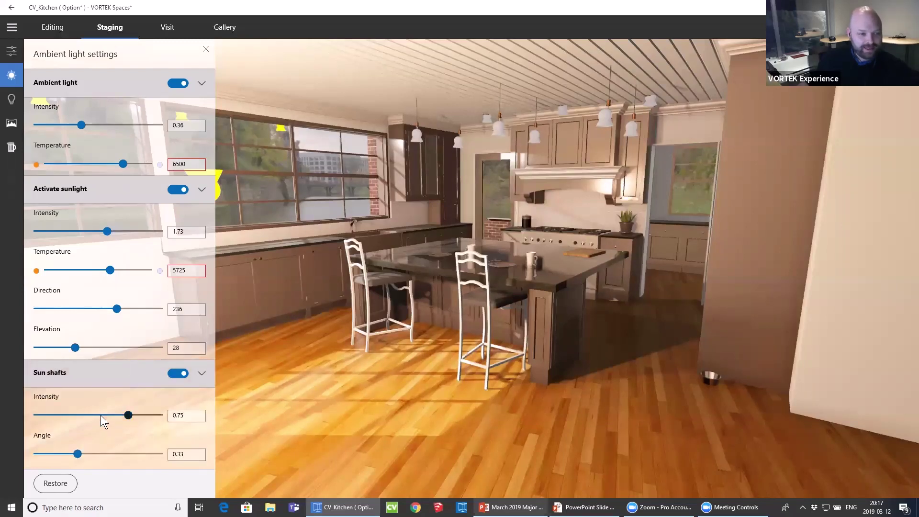
pyautogui.click(120, 373)
pyautogui.click(143, 185)
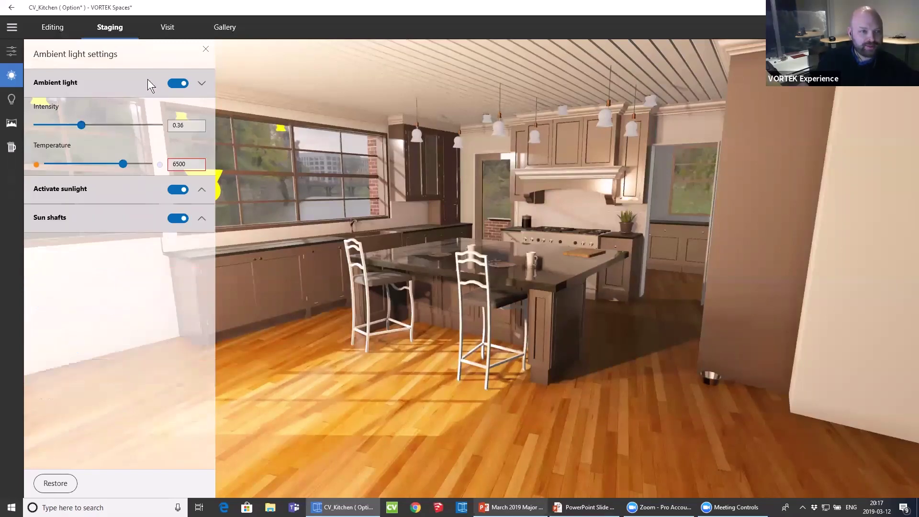
pyautogui.click(146, 81)
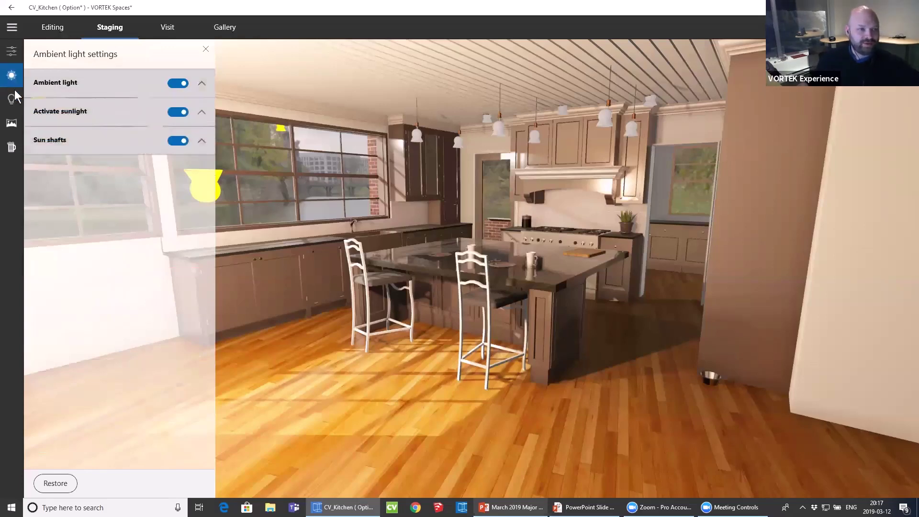
# Browse the available skyboxes and change the kitchen's skybox to Cloudy Vondelpark.
pyautogui.click(12, 123)
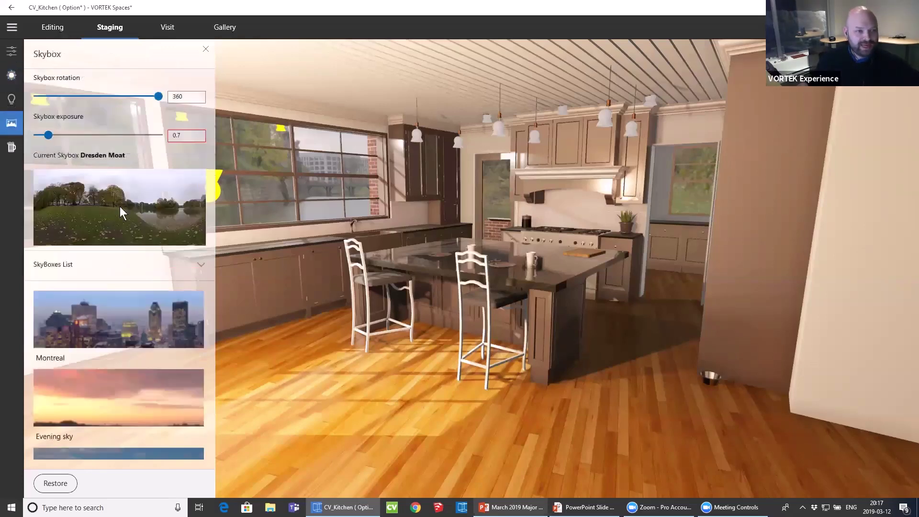
pyautogui.scroll(-5, 117, 447)
pyautogui.scroll(5, 120, 435)
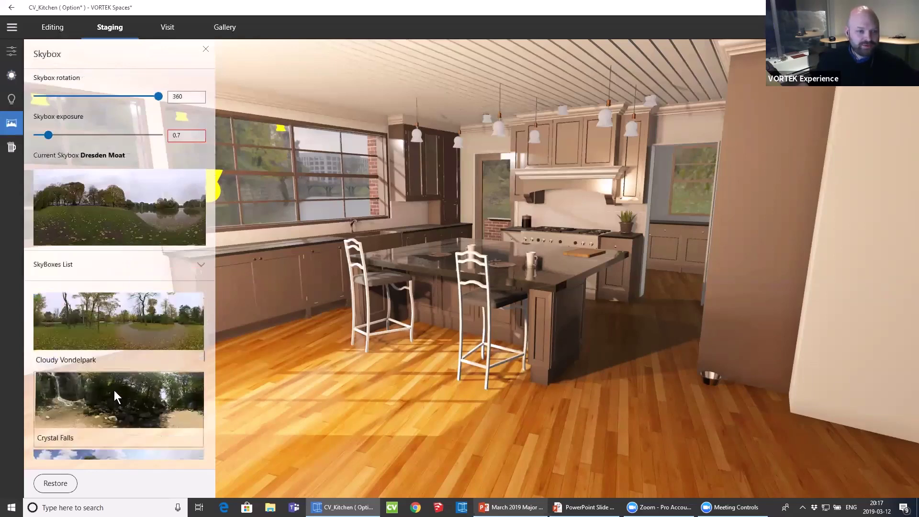
pyautogui.click(114, 389)
pyautogui.click(124, 324)
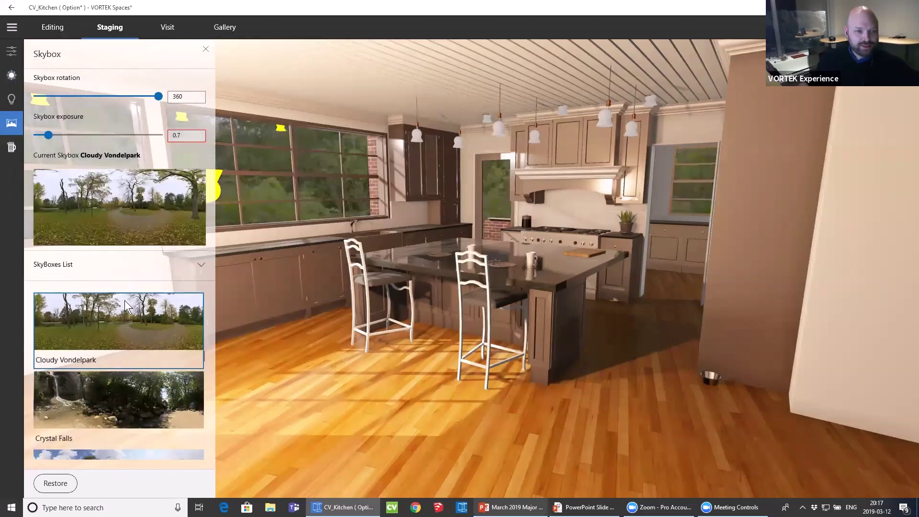
# Raise the skybox exposure slightly, rotate the skybox to another direction and close its settings.
pyautogui.moveTo(50, 134)
pyautogui.mouseDown()
pyautogui.moveTo(74, 137)
pyautogui.moveTo(55, 136)
pyautogui.mouseUp()
pyautogui.moveTo(159, 97); pyautogui.dragTo(118, 92)
pyautogui.click(207, 51)
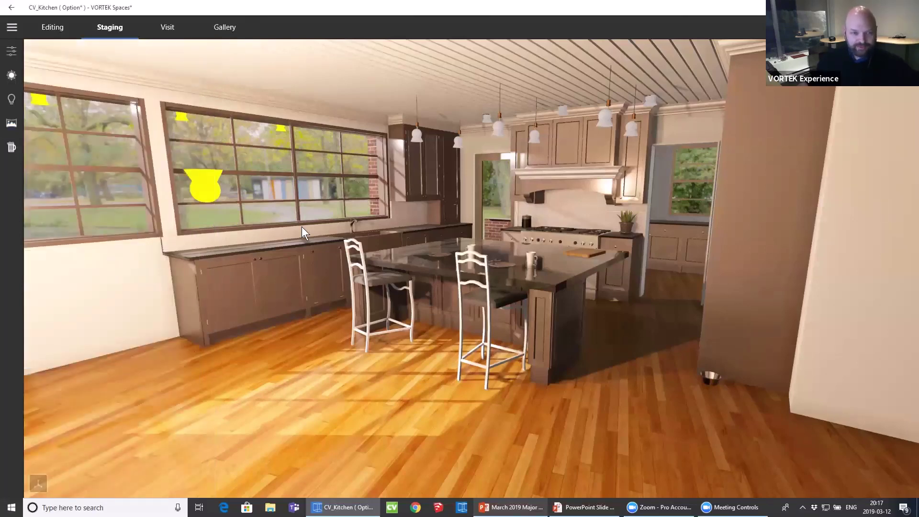
# Switch to the PowerPoint slideshow, advance to the Screen Space Reflection slide and return to VORTEK Spaces.
pyautogui.hotkey('alt', 'Tab')
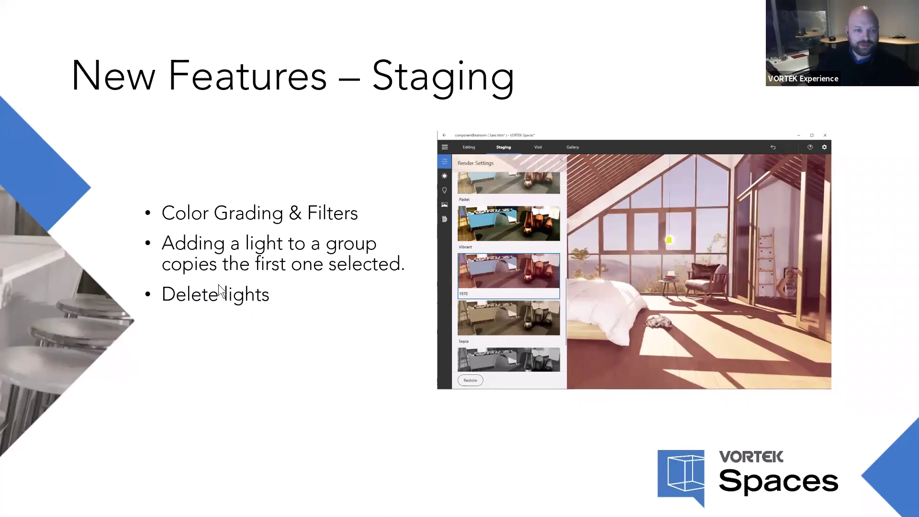
pyautogui.click(226, 306)
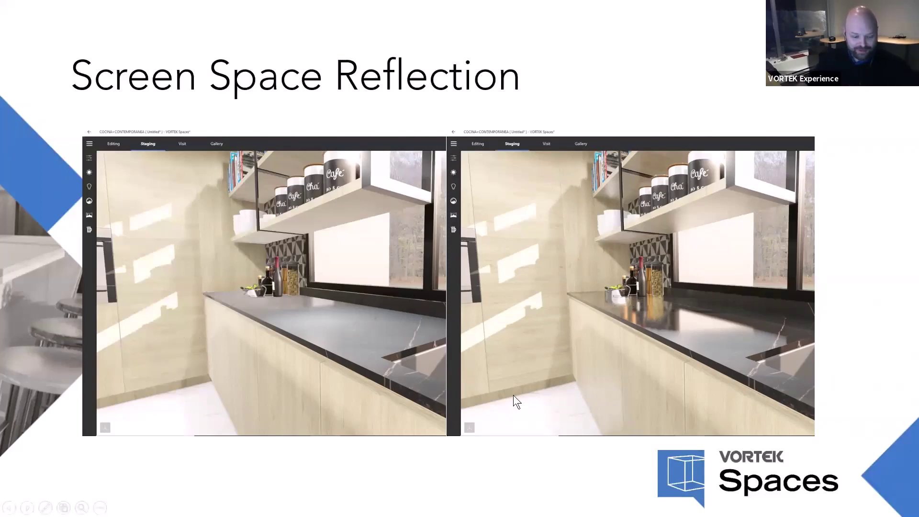
pyautogui.hotkey('alt', 'Tab')
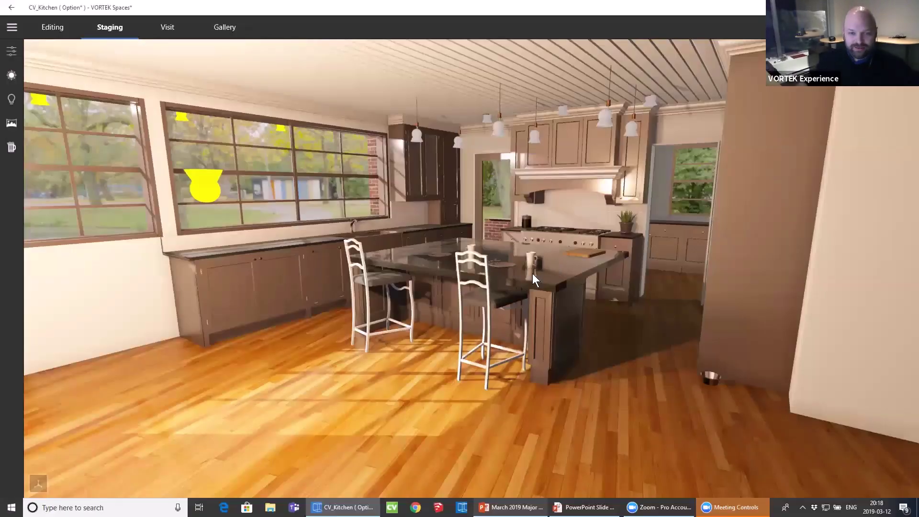
# Examine the reflections of the mugs, plates and range hood on the island's dark countertop from close up.
pyautogui.scroll(5, 531, 273)
pyautogui.moveTo(499, 280); pyautogui.dragTo(536, 268, button='middle')
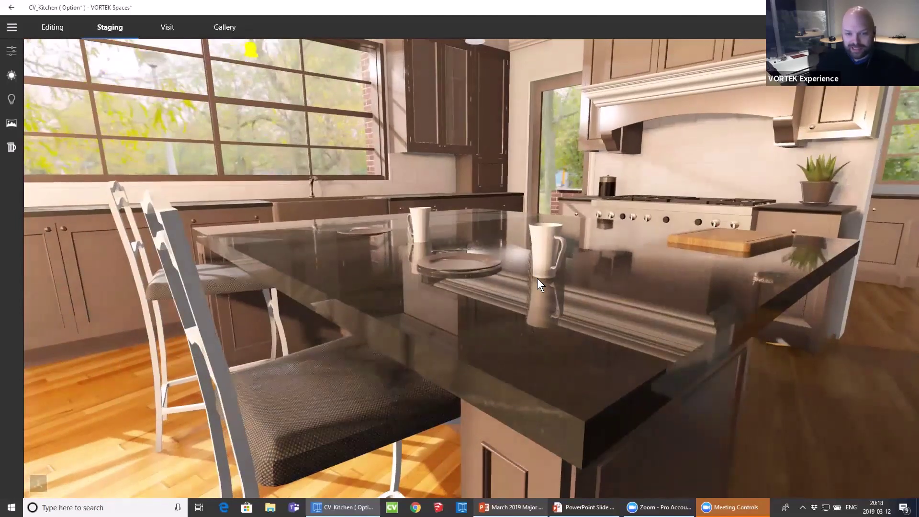
pyautogui.moveTo(560, 337); pyautogui.dragTo(489, 288, button='middle')
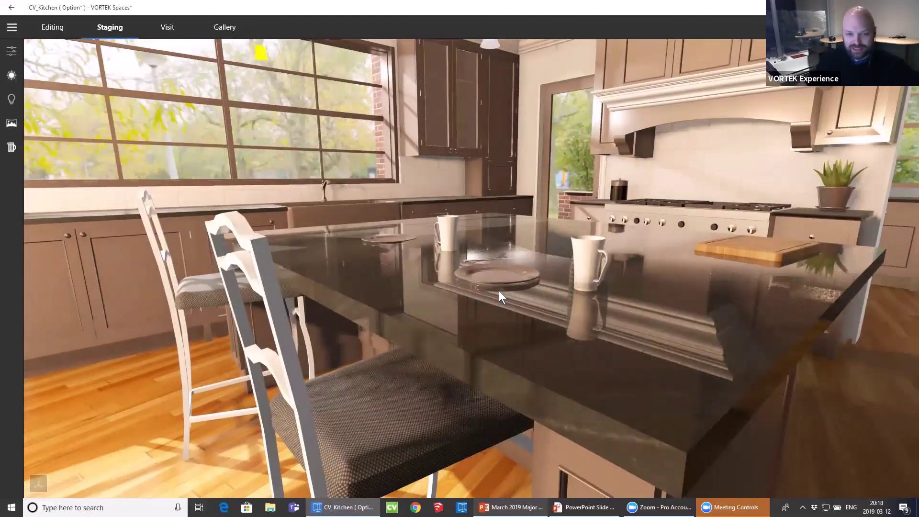
pyautogui.moveTo(639, 281); pyautogui.dragTo(599, 329, button='middle')
pyautogui.moveTo(691, 298); pyautogui.dragTo(627, 335, button='middle')
pyautogui.moveTo(673, 296); pyautogui.dragTo(900, 212, button='middle')
pyautogui.moveTo(739, 296); pyautogui.dragTo(759, 338, button='middle')
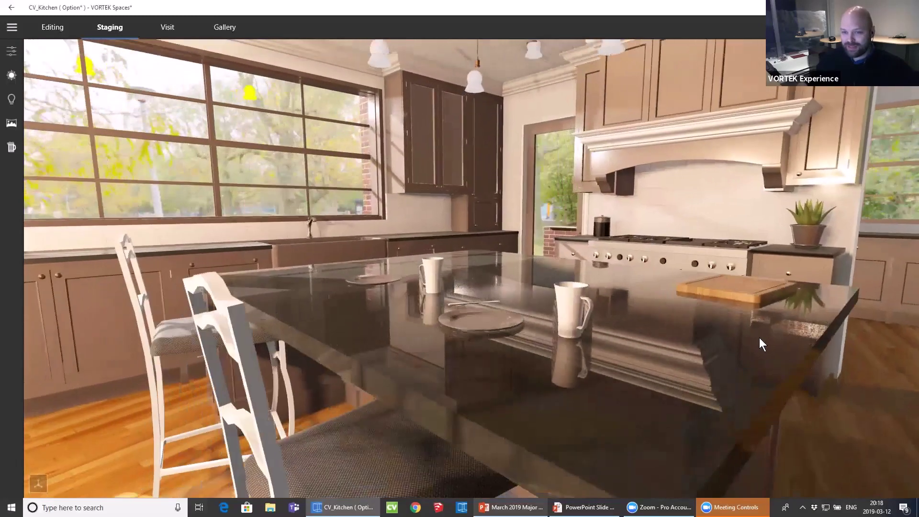
pyautogui.scroll(-5, 694, 300)
pyautogui.scroll(-2, 695, 300)
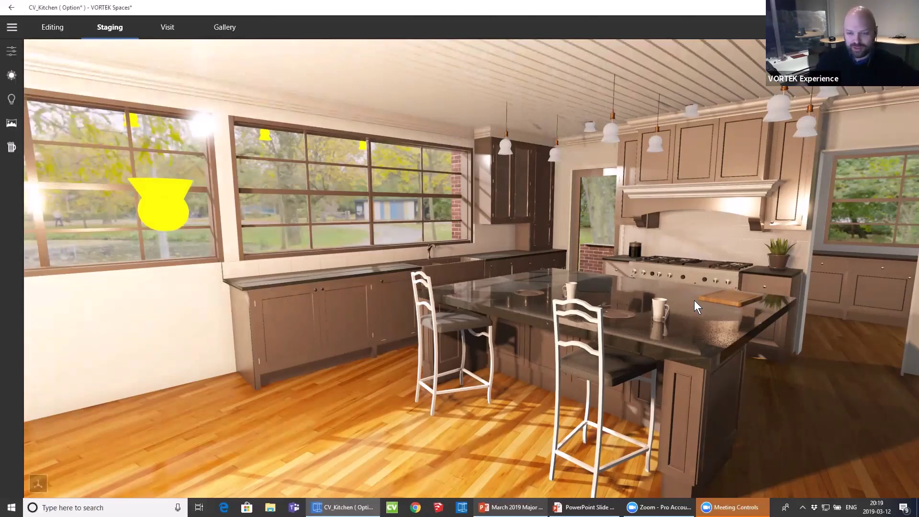
# Compare the island countertop's reflections from different distances and viewing angles, including from above and across the kitchen.
pyautogui.moveTo(695, 305); pyautogui.dragTo(566, 299, button='middle')
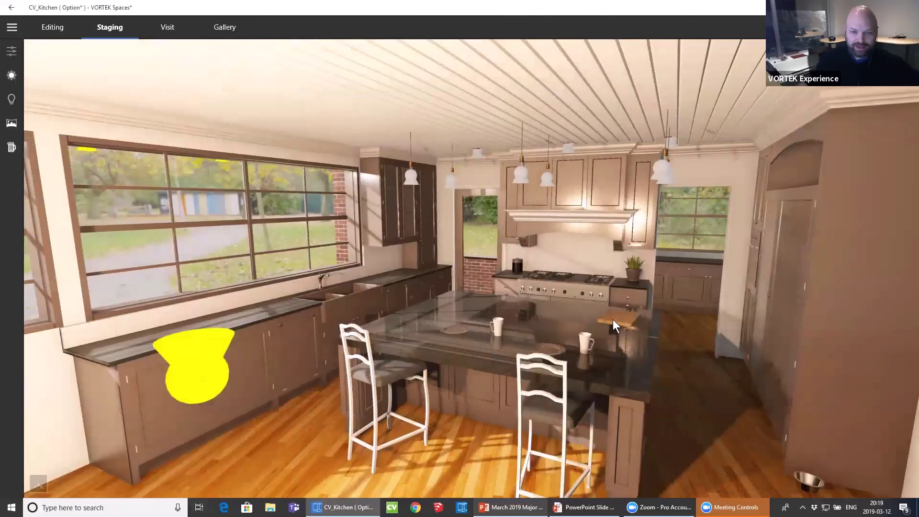
pyautogui.scroll(3, 613, 320)
pyautogui.scroll(5, 598, 335)
pyautogui.scroll(-2, 598, 335)
pyautogui.scroll(-5, 528, 339)
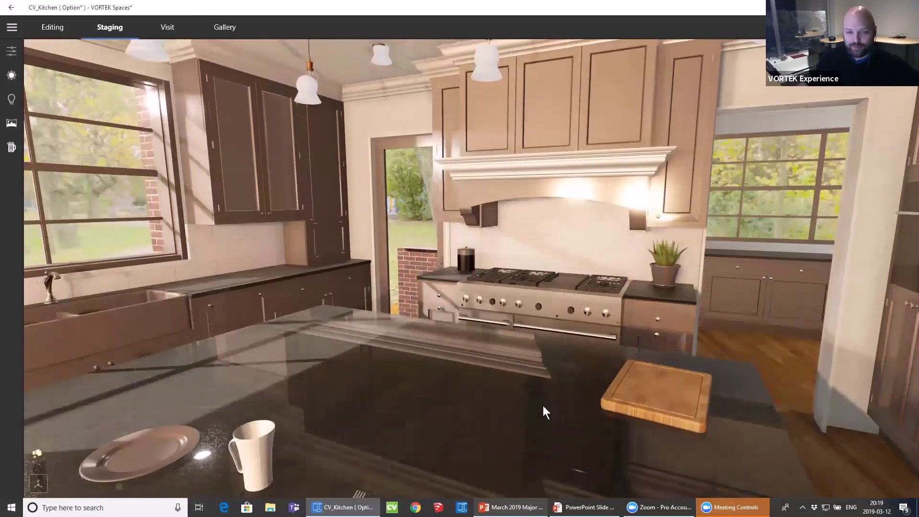
pyautogui.moveTo(544, 404)
pyautogui.mouseDown()
pyautogui.moveTo(553, 378)
pyautogui.moveTo(547, 399)
pyautogui.mouseUp()
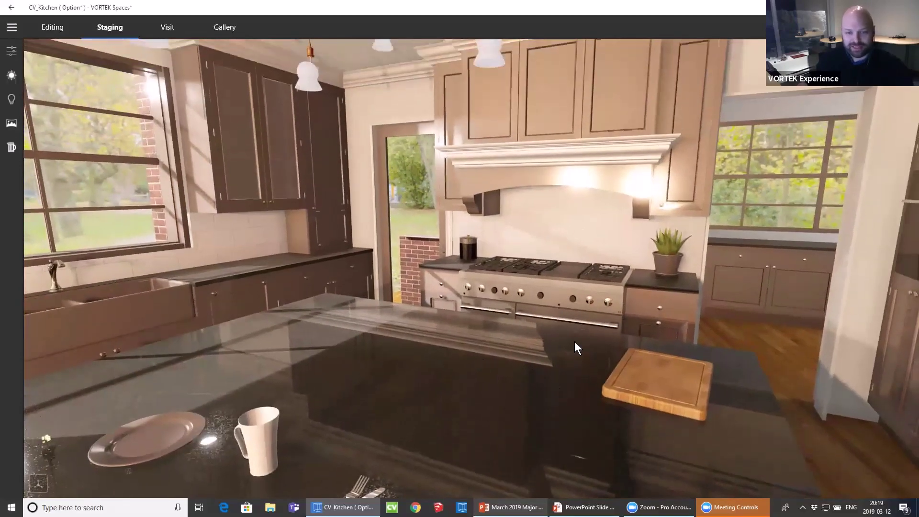
pyautogui.scroll(5, 581, 325)
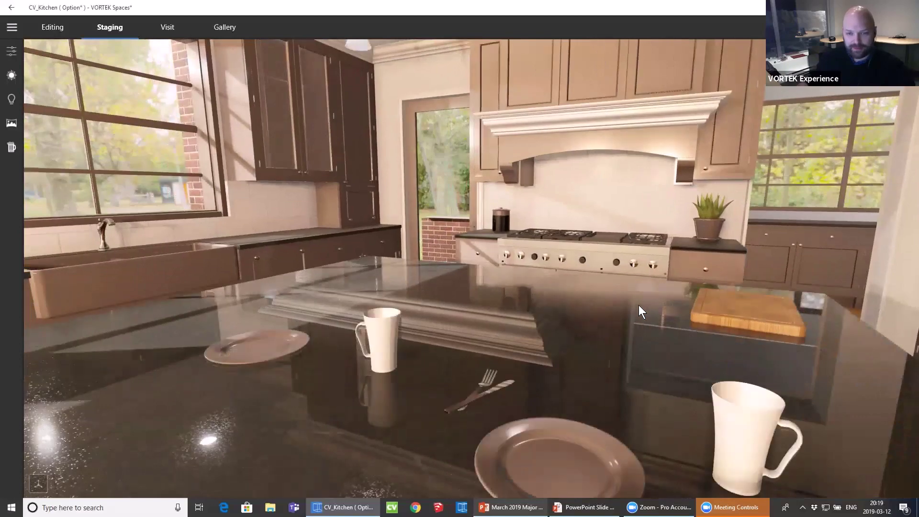
pyautogui.scroll(-6, 639, 306)
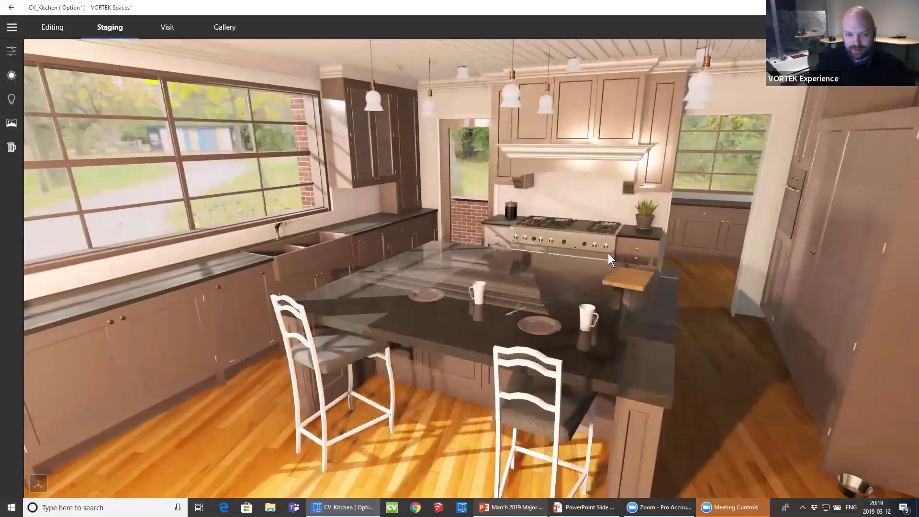
pyautogui.scroll(4, 601, 257)
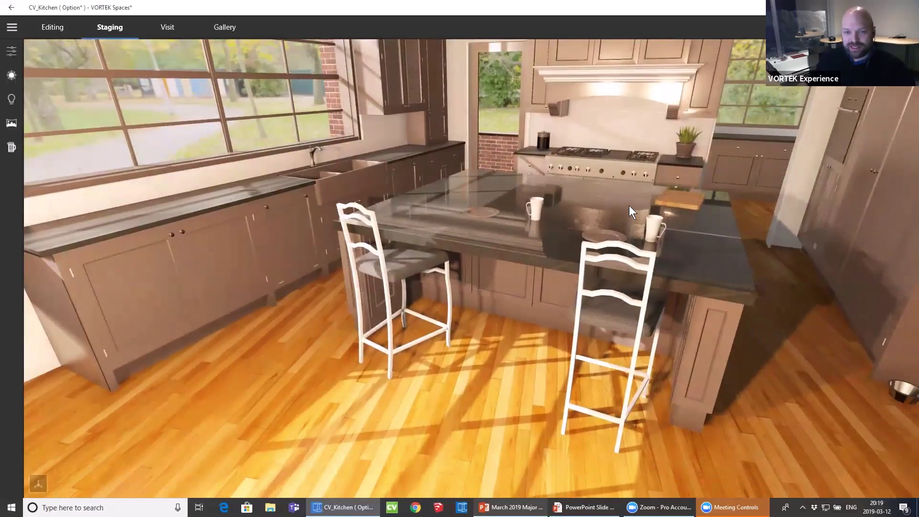
pyautogui.moveTo(617, 246); pyautogui.dragTo(608, 150)
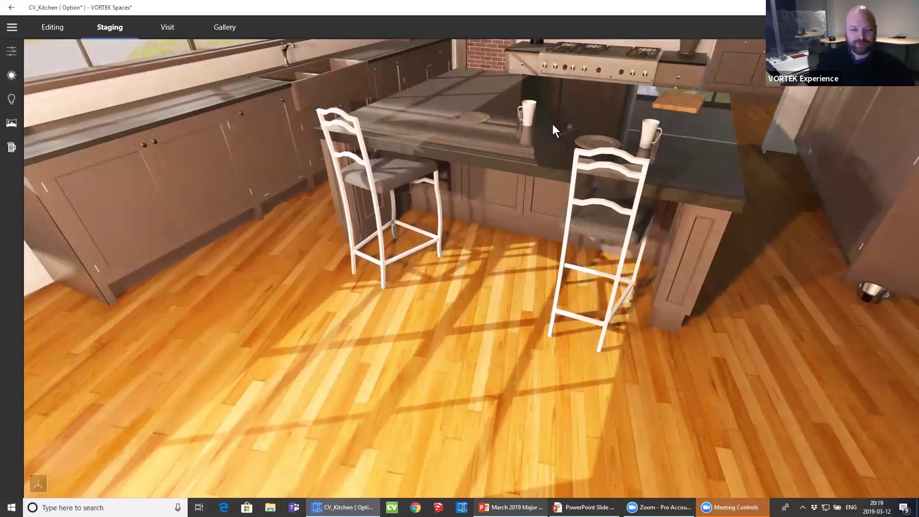
pyautogui.moveTo(550, 185); pyautogui.dragTo(493, 298)
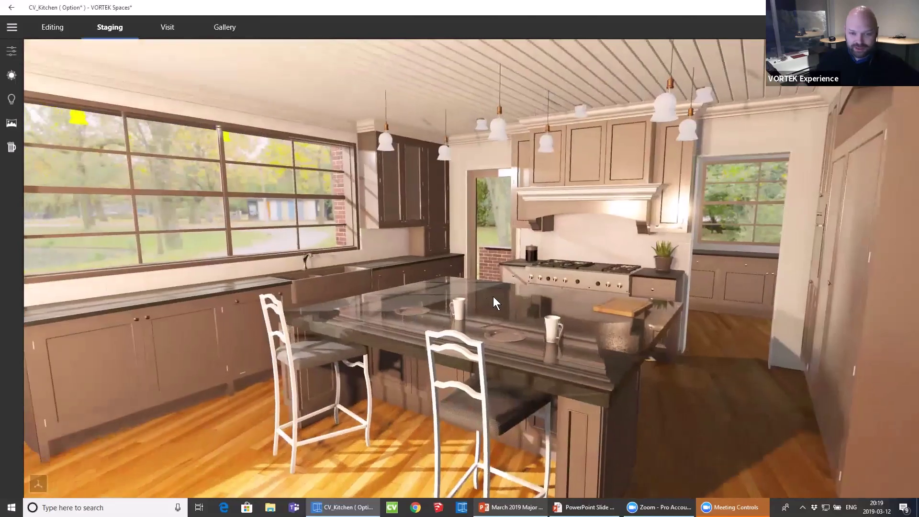
pyautogui.scroll(-3, 494, 299)
pyautogui.scroll(-3, 547, 303)
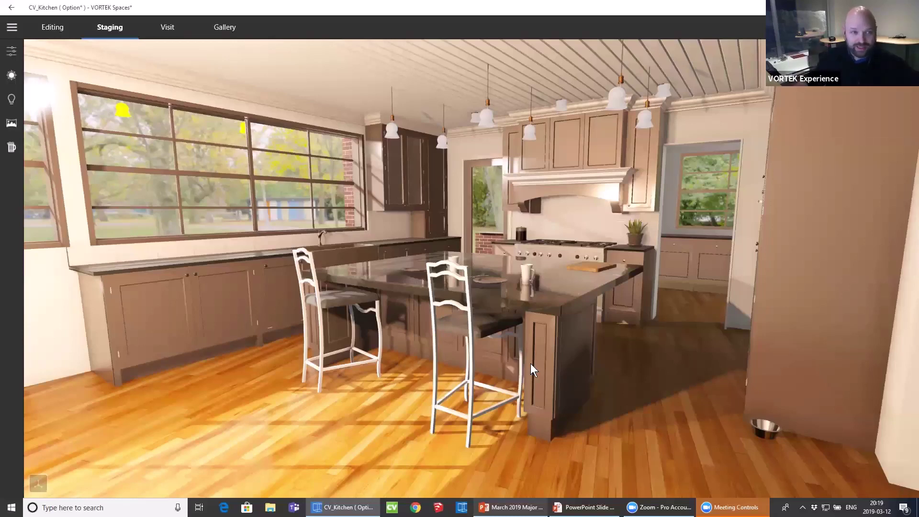
# In Editing mode, replace the wood floor's material with Black 15x30 tile from the Soligo Arquitectos collection.
pyautogui.click(53, 27)
pyautogui.click(597, 415)
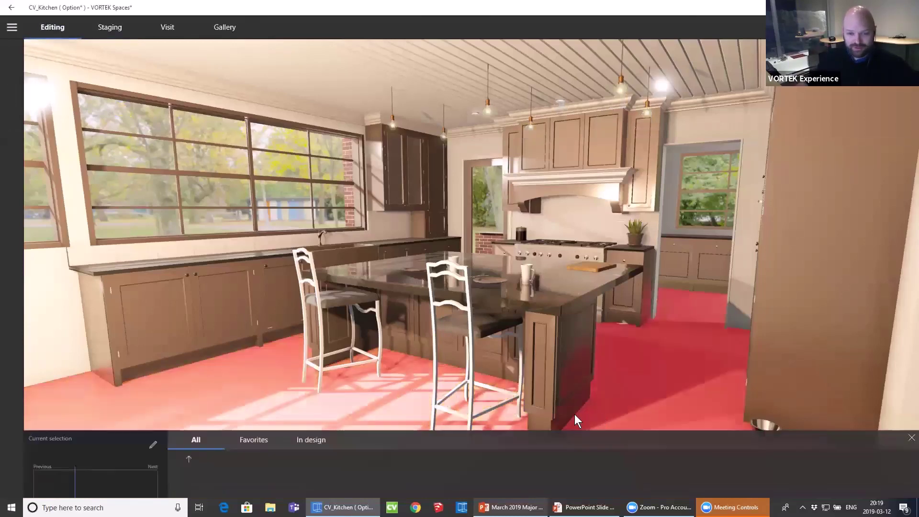
pyautogui.click(213, 383)
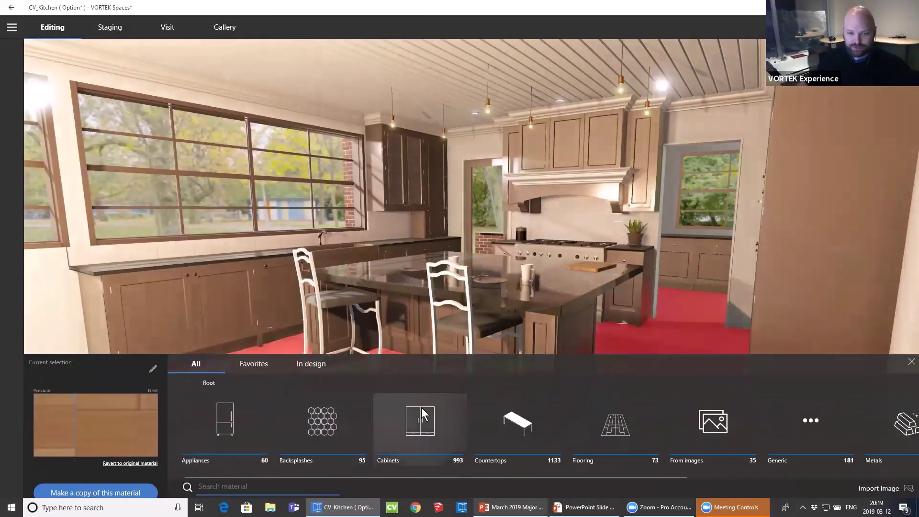
pyautogui.scroll(-5, 525, 426)
pyautogui.click(842, 423)
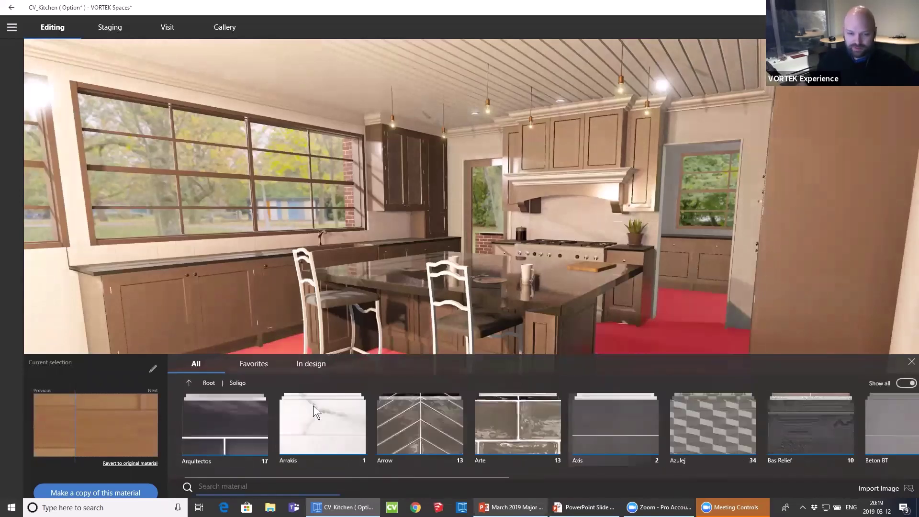
pyautogui.click(233, 427)
pyautogui.click(389, 427)
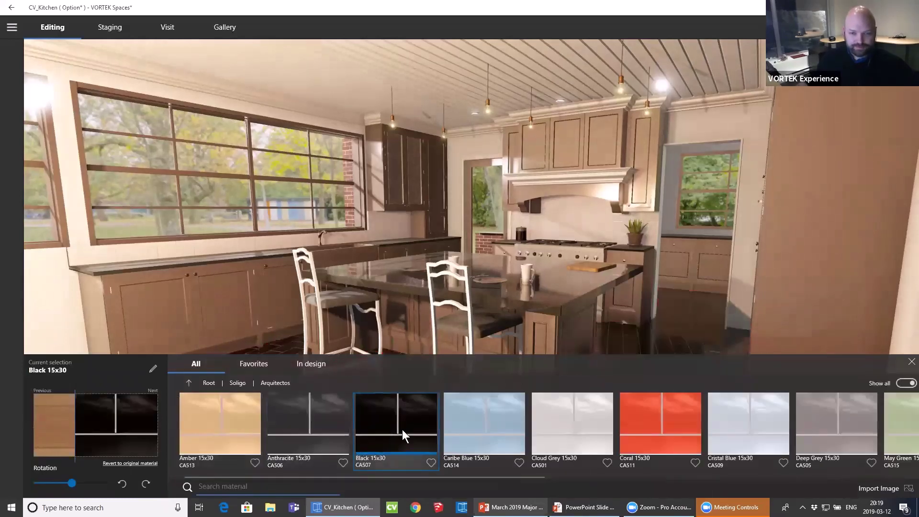
# View the reflections on the black tile floor, undo the floor material change and switch back to the PowerPoint slideshow.
pyautogui.click(466, 331)
pyautogui.moveTo(509, 294); pyautogui.dragTo(449, 418, button='middle')
pyautogui.scroll(-2, 482, 286)
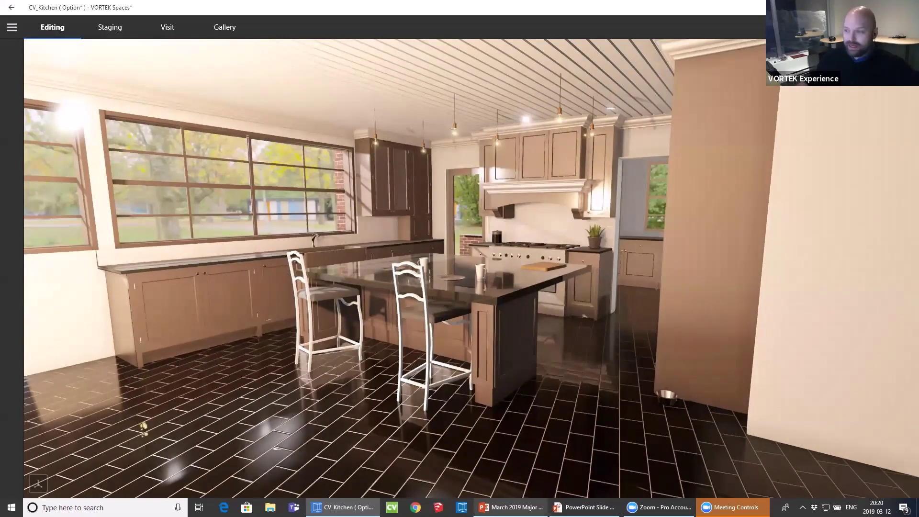
pyautogui.click(442, 357)
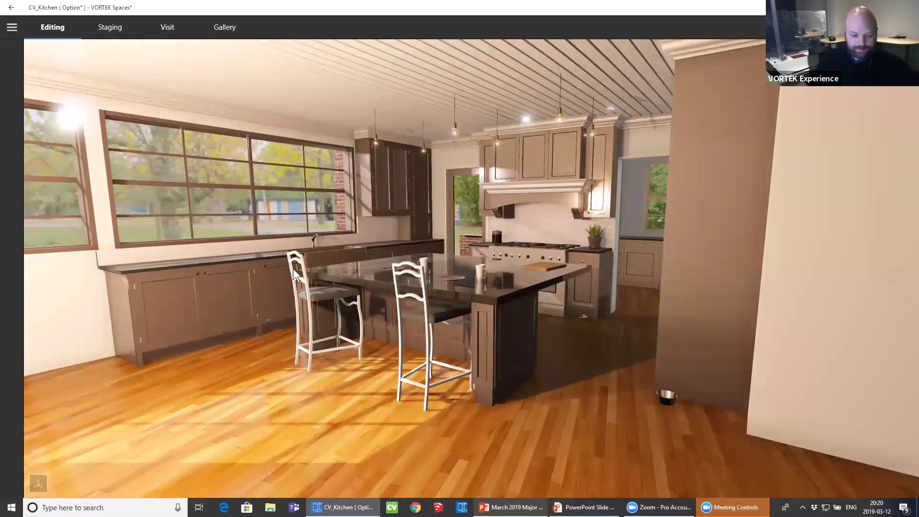
pyautogui.hotkey('alt', 'Tab')
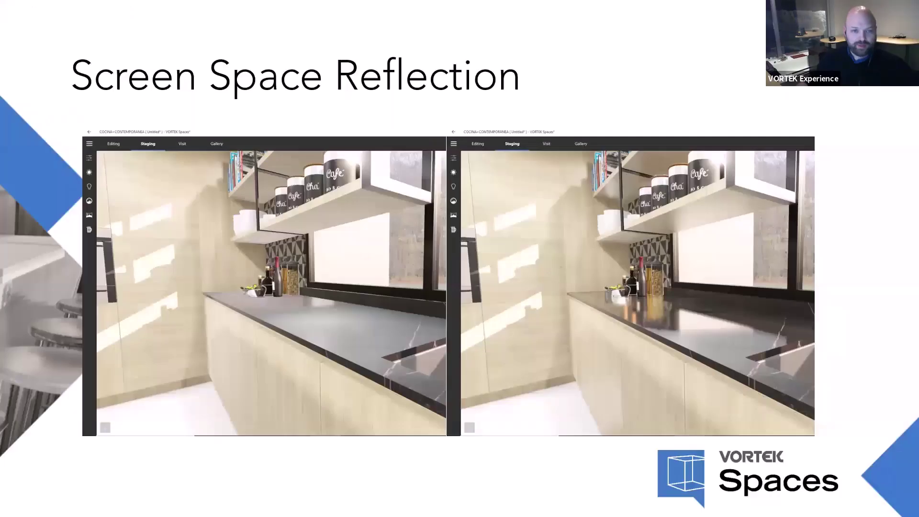
# Advance the slideshow to the Visit features slide, then switch to VORTEK Spaces and add the current kitchen view as a new viewpoint.
pyautogui.press('Right')
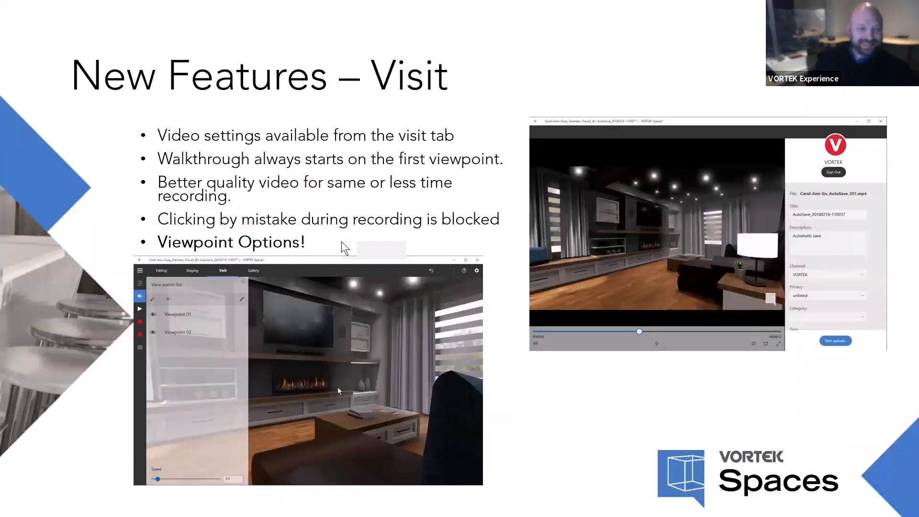
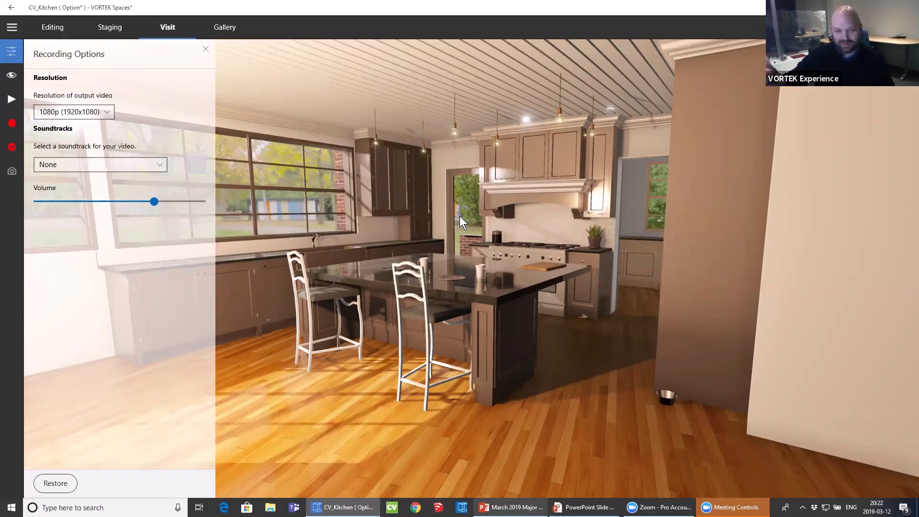
pyautogui.click(10, 78)
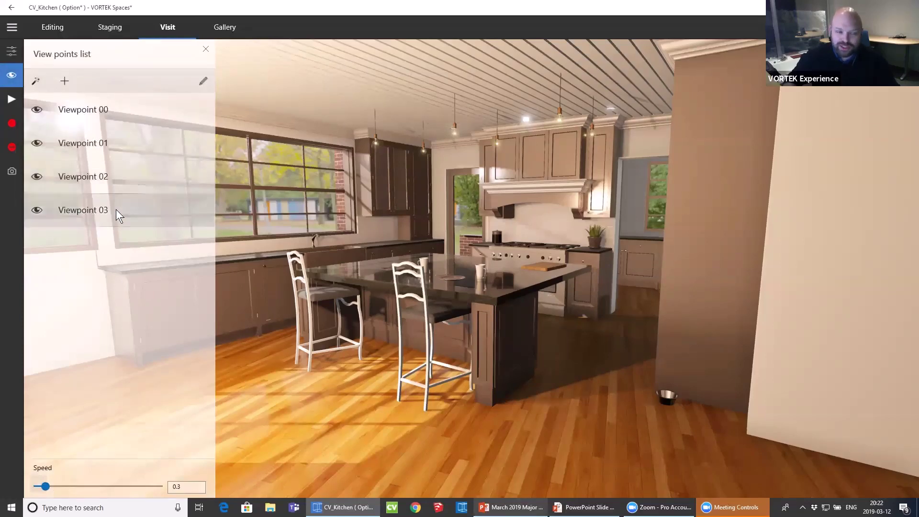
pyautogui.click(63, 78)
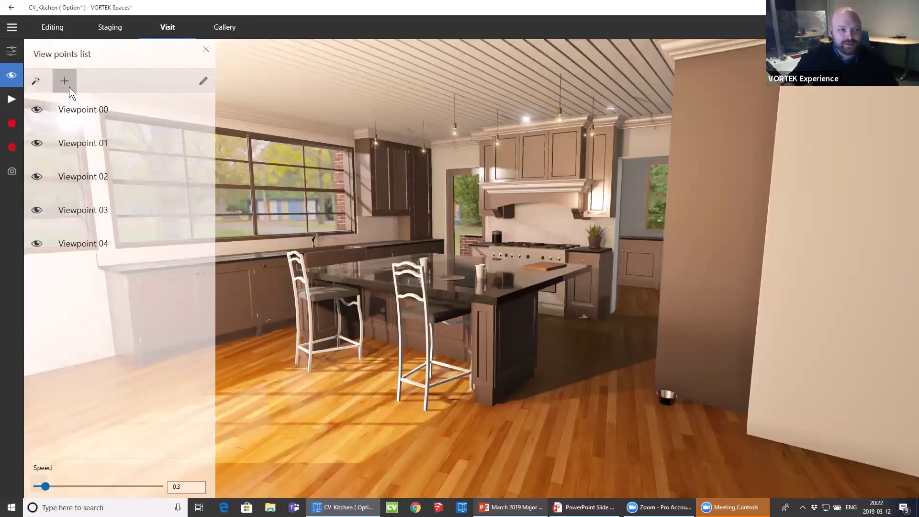
pyautogui.press('a')
pyautogui.press('w')
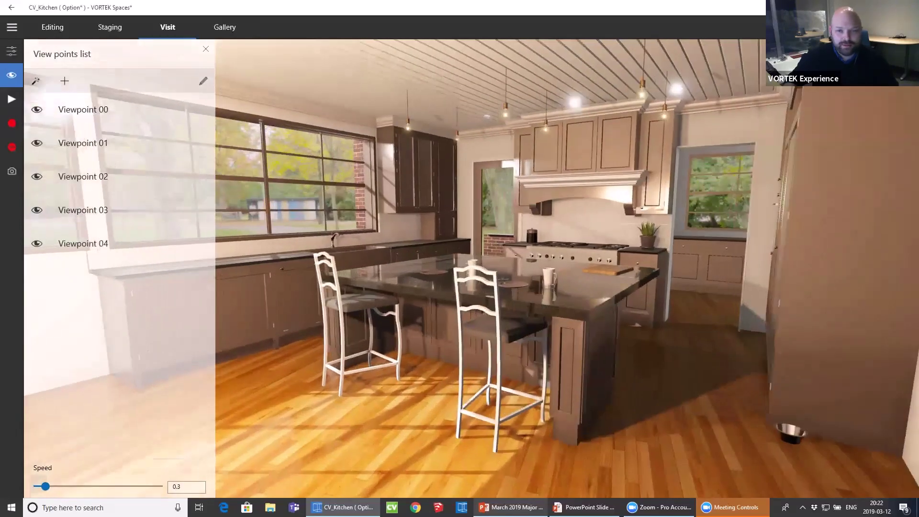
pyautogui.moveTo(372, 230); pyautogui.dragTo(420, 233, button='right')
pyautogui.press('a')
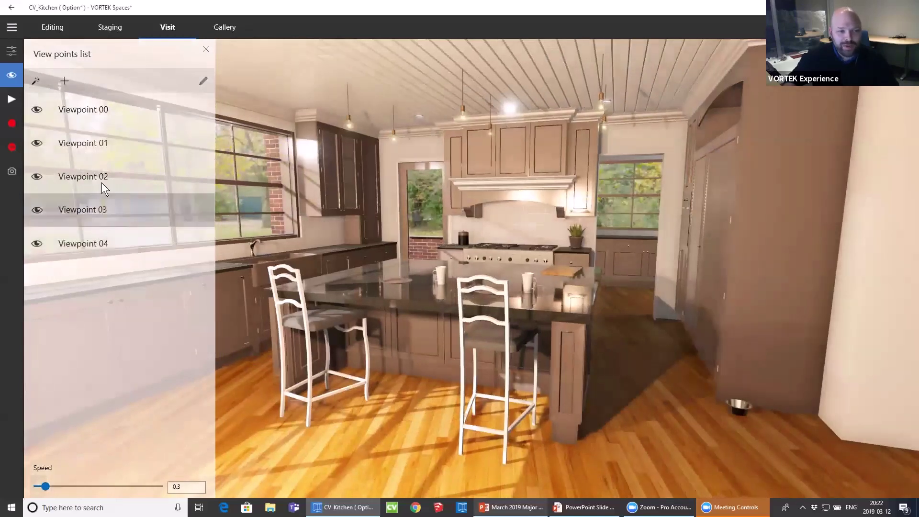
# Select all viewpoints in the list's edit mode, clear the selection and leave edit mode.
pyautogui.click(205, 85)
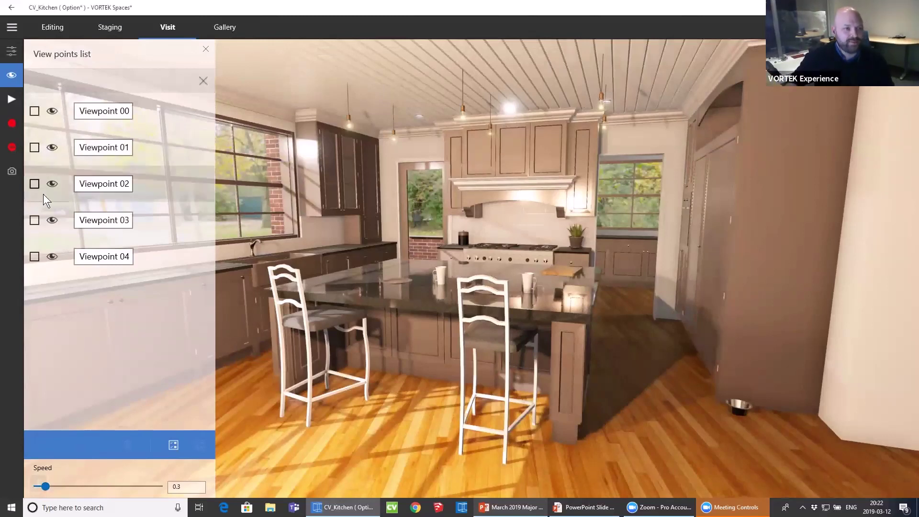
pyautogui.click(34, 110)
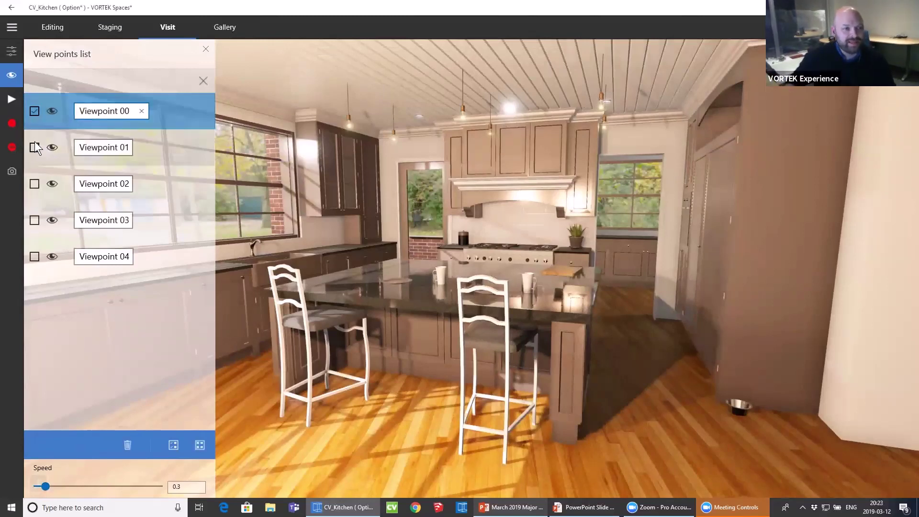
pyautogui.click(173, 446)
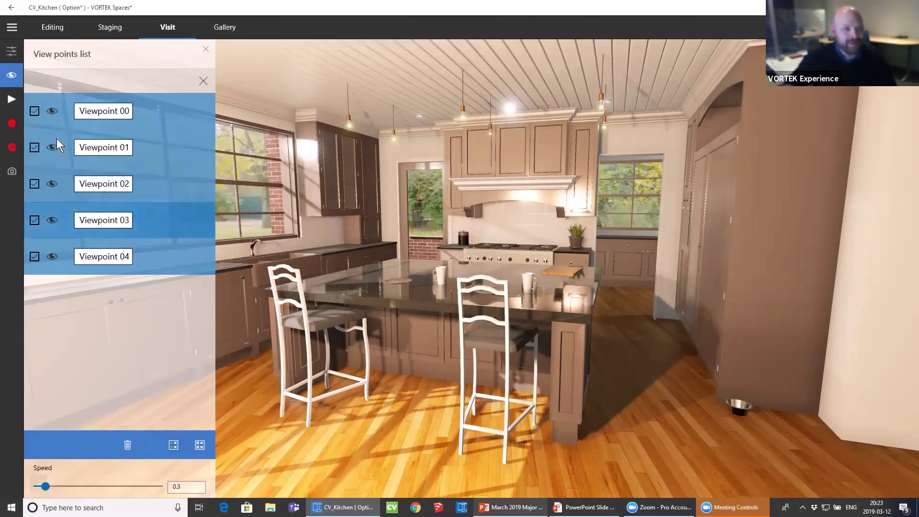
pyautogui.click(204, 449)
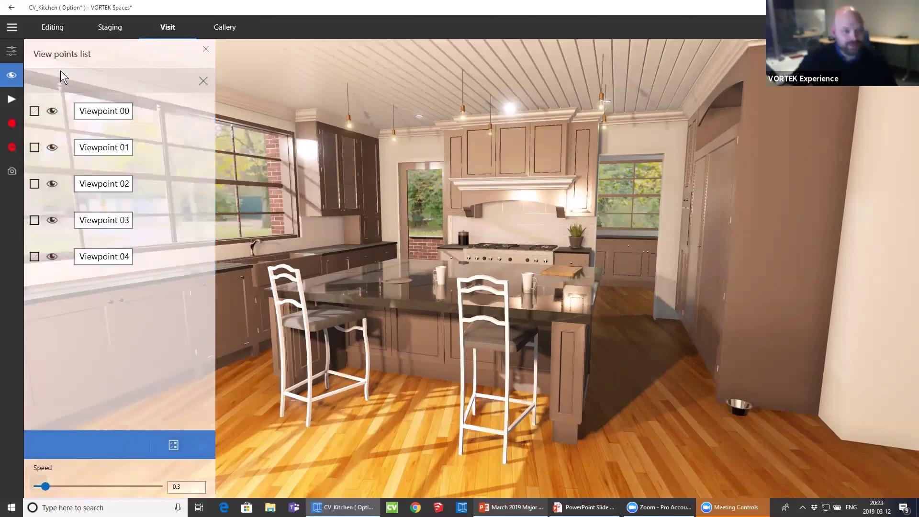
pyautogui.click(203, 80)
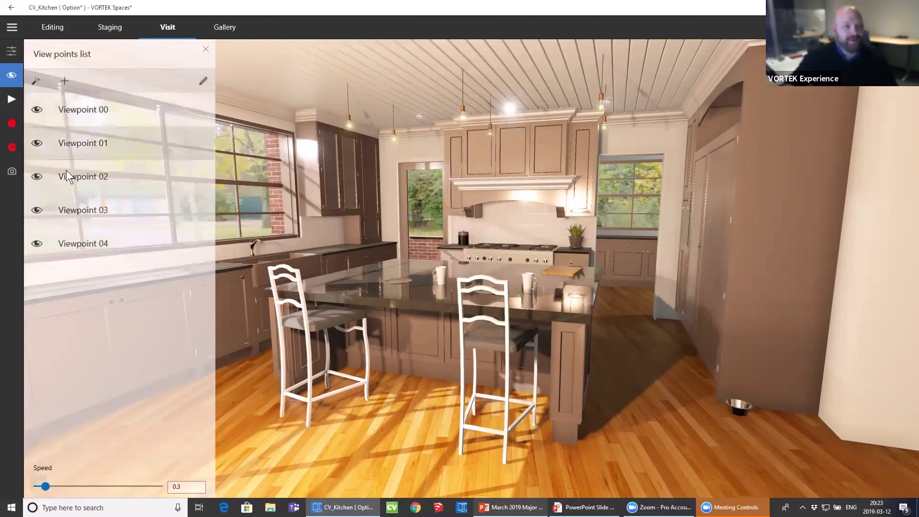
# Add a Teleport to transition and place it between Viewpoint 01 and Viewpoint 02.
pyautogui.click(41, 86)
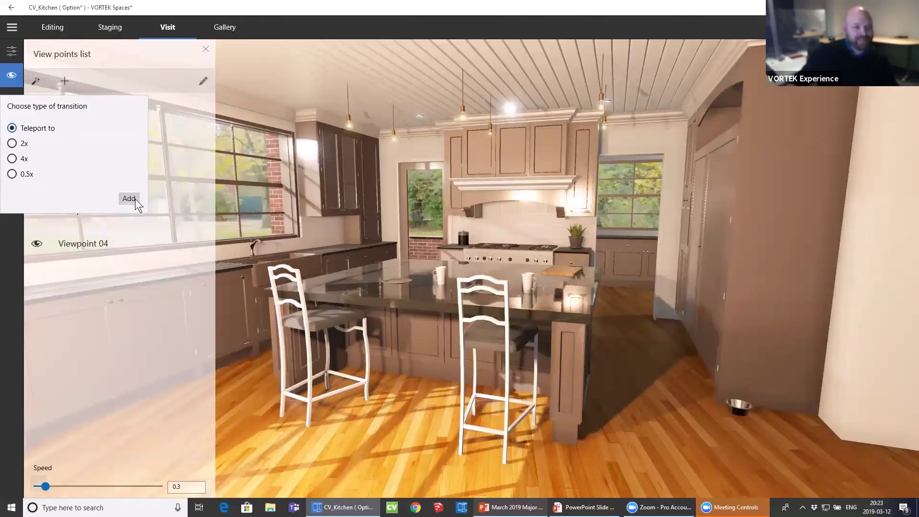
pyautogui.click(129, 199)
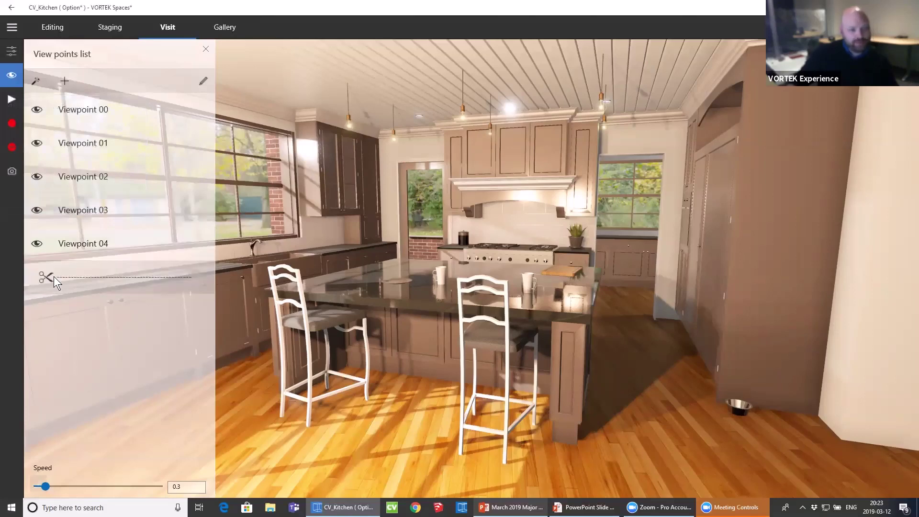
pyautogui.moveTo(57, 277)
pyautogui.mouseDown()
pyautogui.moveTo(79, 232)
pyautogui.moveTo(80, 165)
pyautogui.mouseUp()
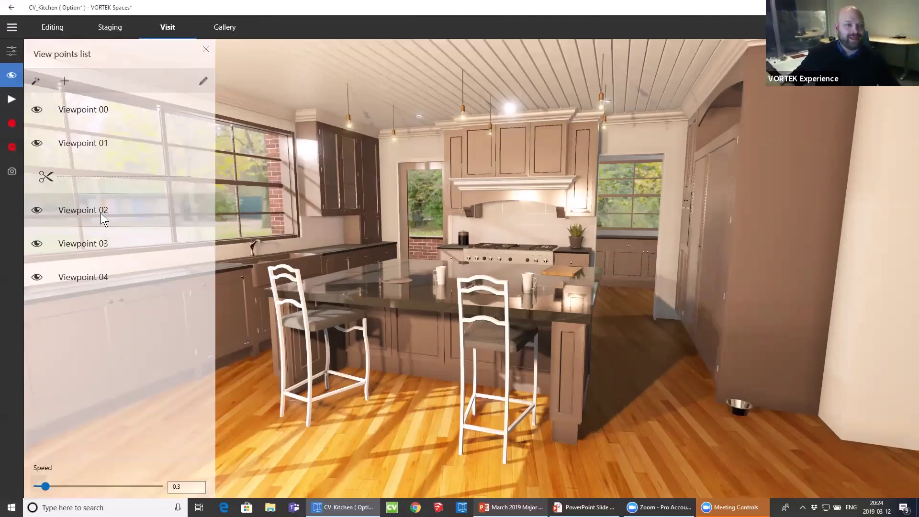
# Add a 4x speed transition and place it between Viewpoint 02 and Viewpoint 03.
pyautogui.click(36, 83)
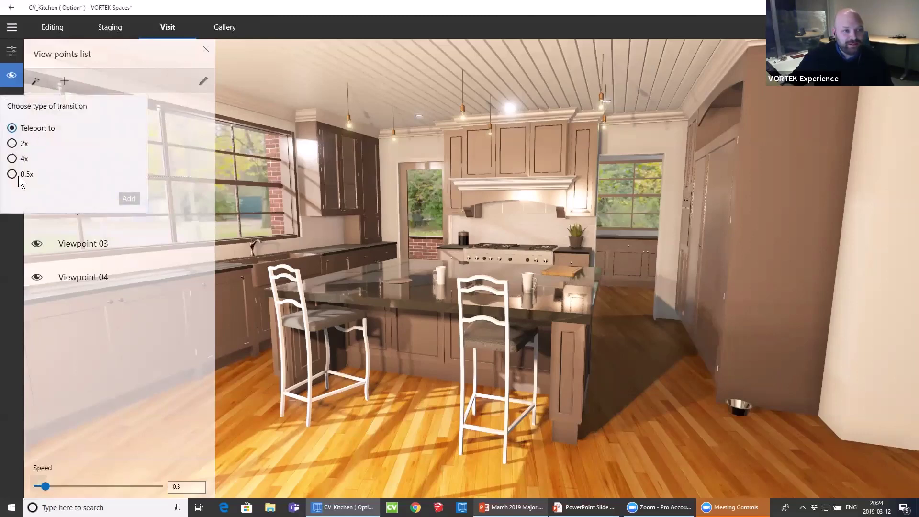
pyautogui.click(15, 144)
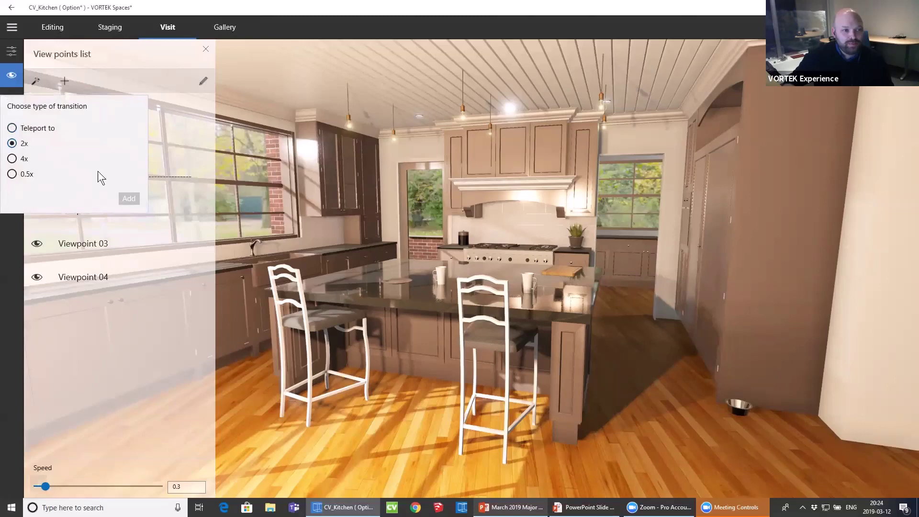
pyautogui.click(12, 159)
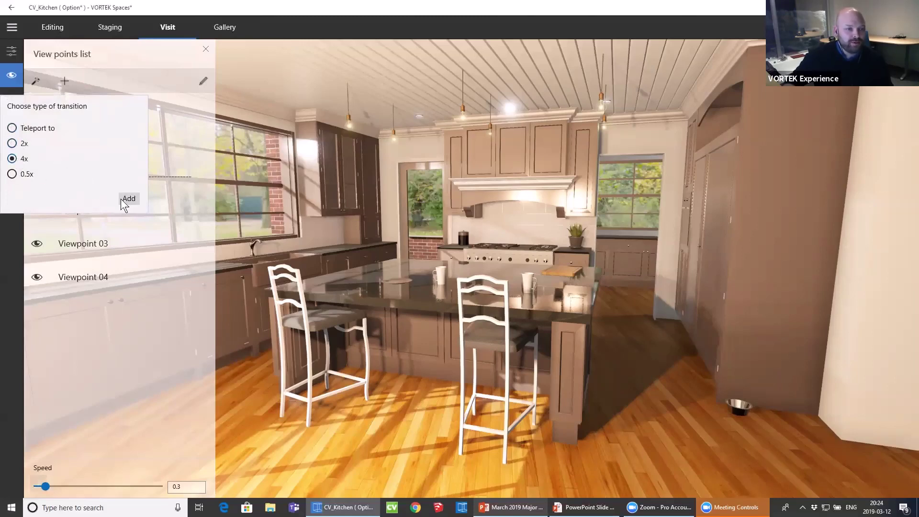
pyautogui.click(129, 199)
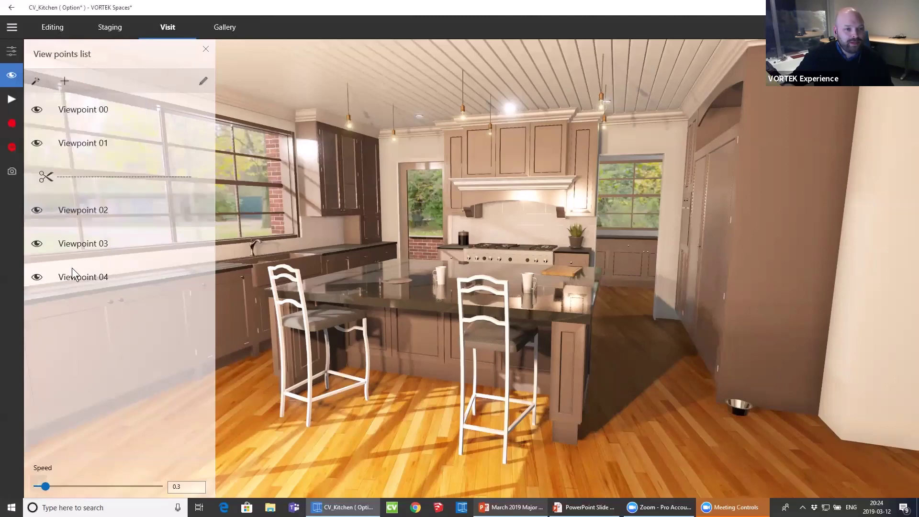
pyautogui.moveTo(70, 312); pyautogui.dragTo(83, 231)
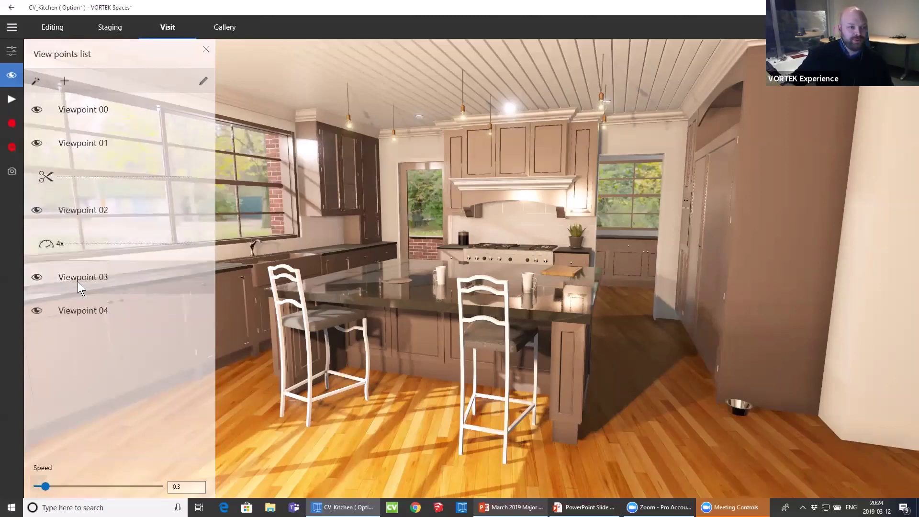
# Add a 0.5x speed transition and place it between Viewpoint 03 and Viewpoint 04.
pyautogui.click(36, 81)
pyautogui.click(13, 174)
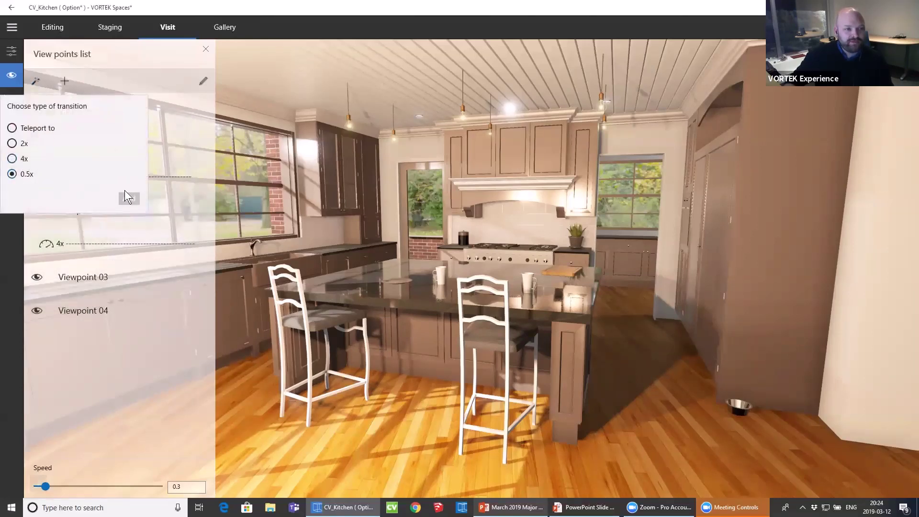
pyautogui.click(130, 198)
pyautogui.moveTo(82, 343); pyautogui.dragTo(85, 303)
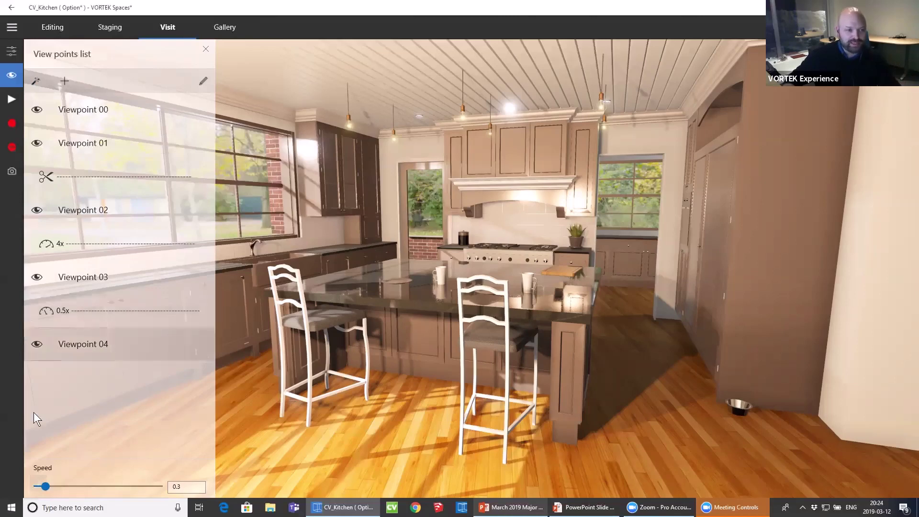
# Set the walkthrough speed to 0.55, preview the walkthrough through the viewpoints and stop it.
pyautogui.moveTo(46, 491); pyautogui.dragTo(52, 489)
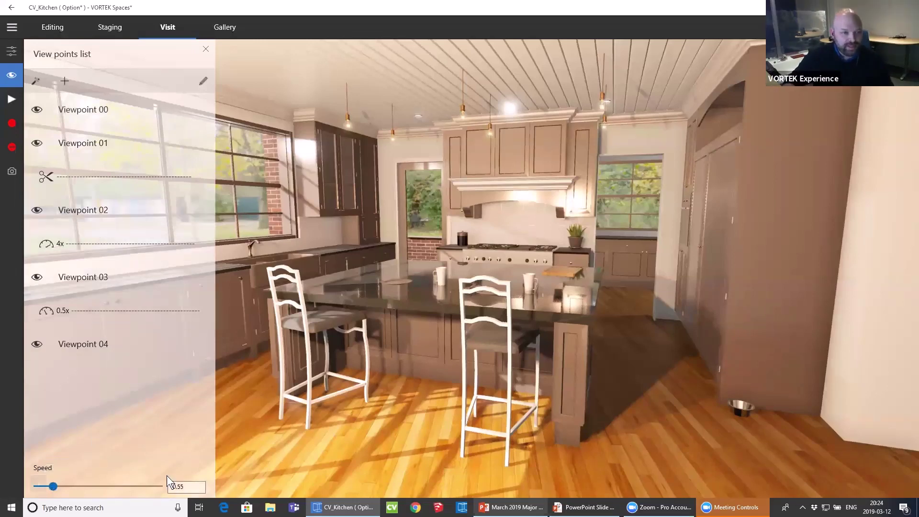
pyautogui.click(14, 99)
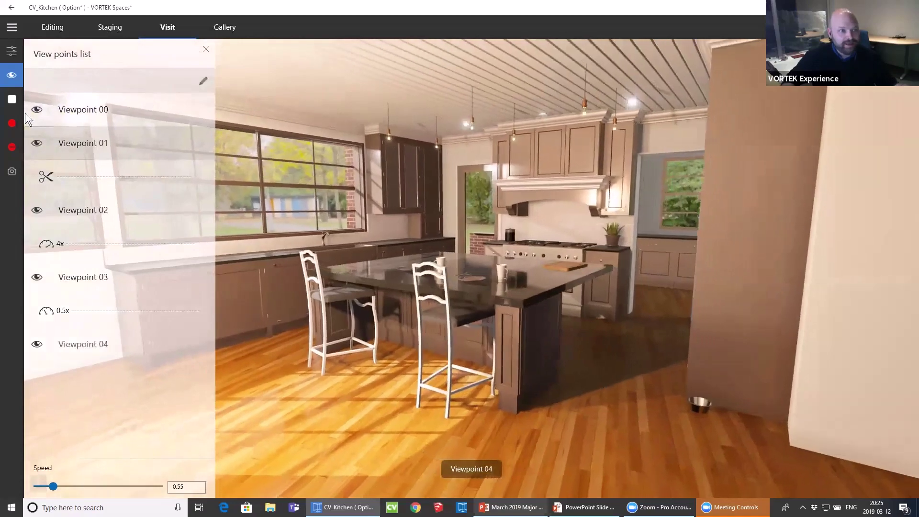
pyautogui.click(12, 99)
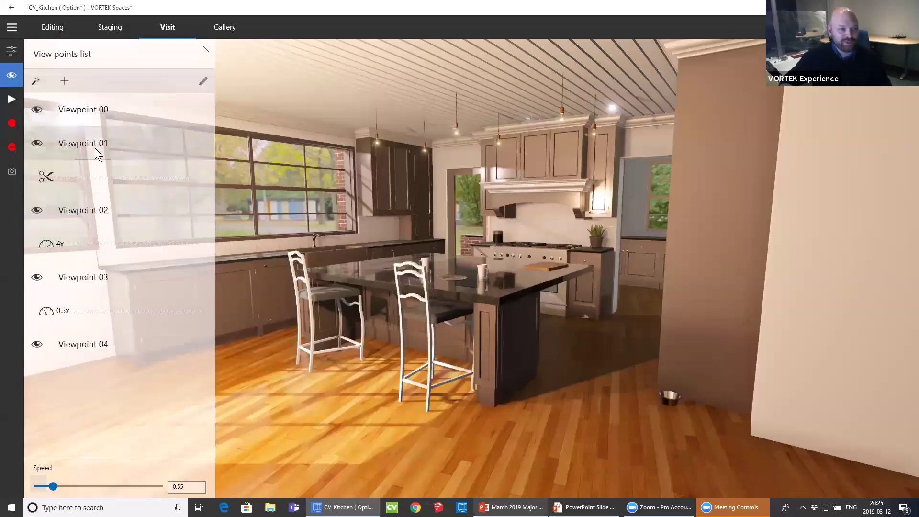
# Turn off Viewpoint 00 in the viewpoints list and bring the camera in front of the kitchen island.
pyautogui.click(37, 110)
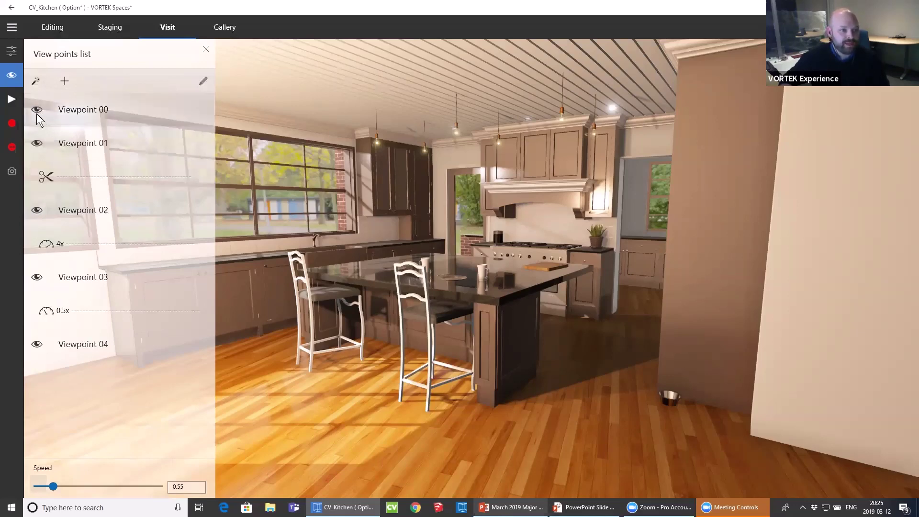
pyautogui.click(36, 110)
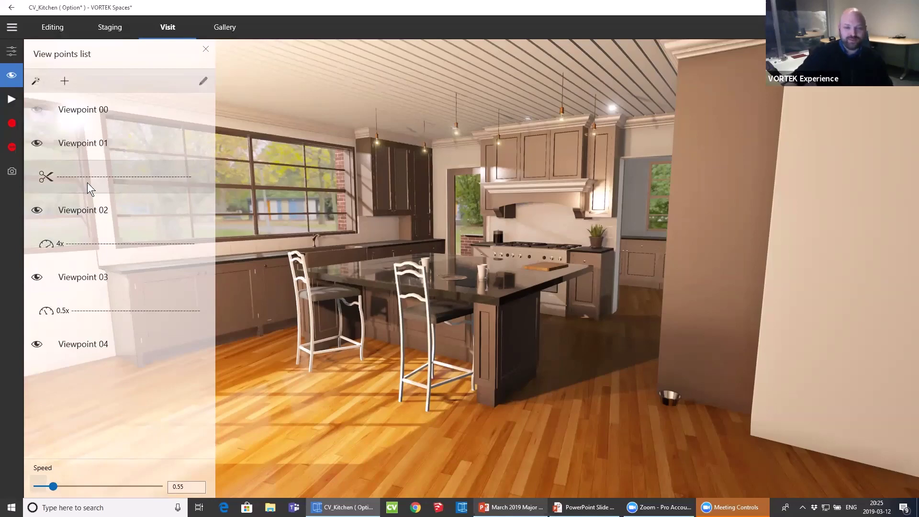
pyautogui.moveTo(374, 237); pyautogui.dragTo(455, 257)
pyautogui.press('a')
pyautogui.press('w')
pyautogui.press('s')
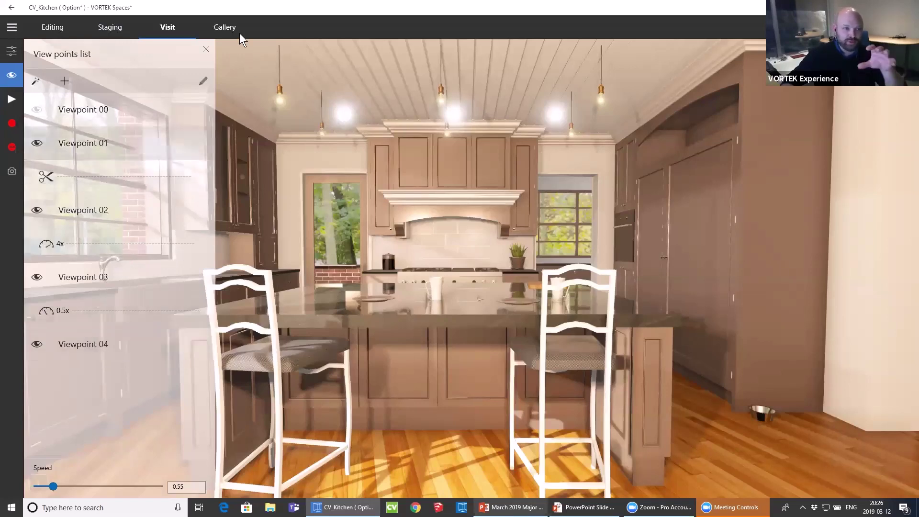
# Save the current design and view the list of saved designs without loading one.
pyautogui.click(11, 27)
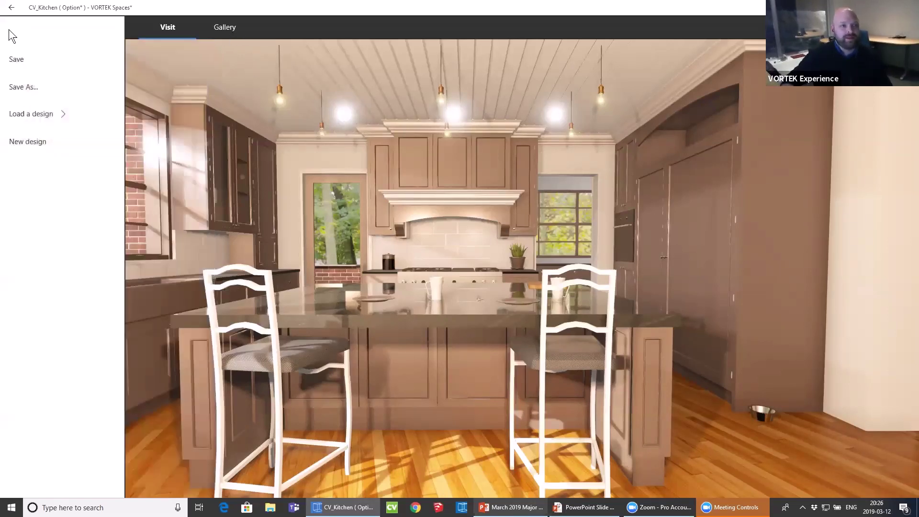
pyautogui.click(36, 63)
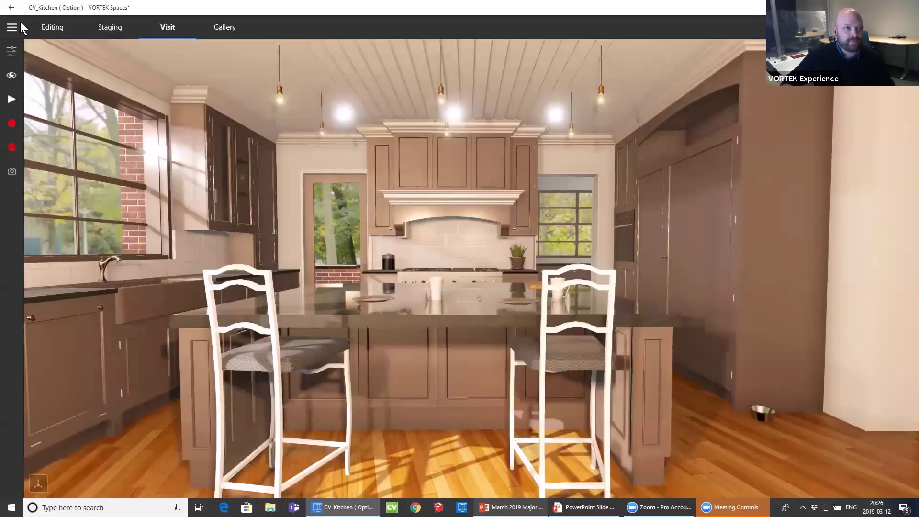
pyautogui.click(11, 28)
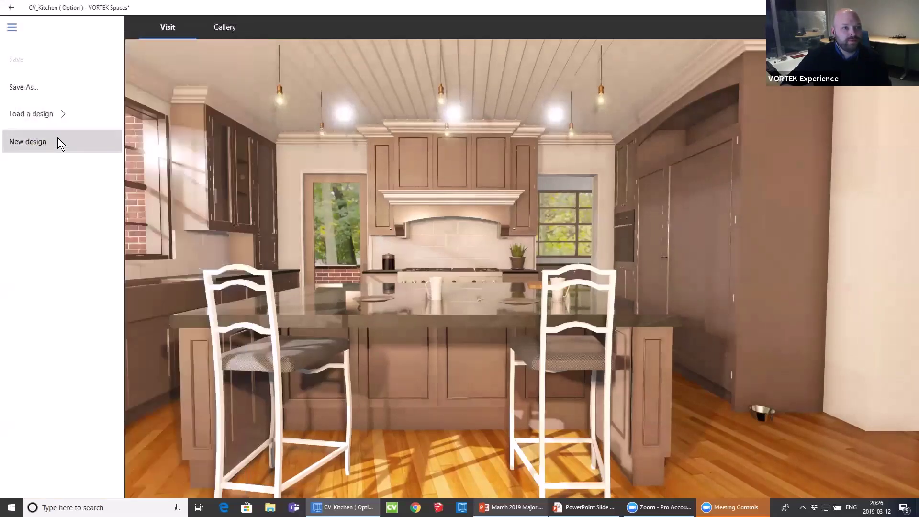
pyautogui.click(67, 120)
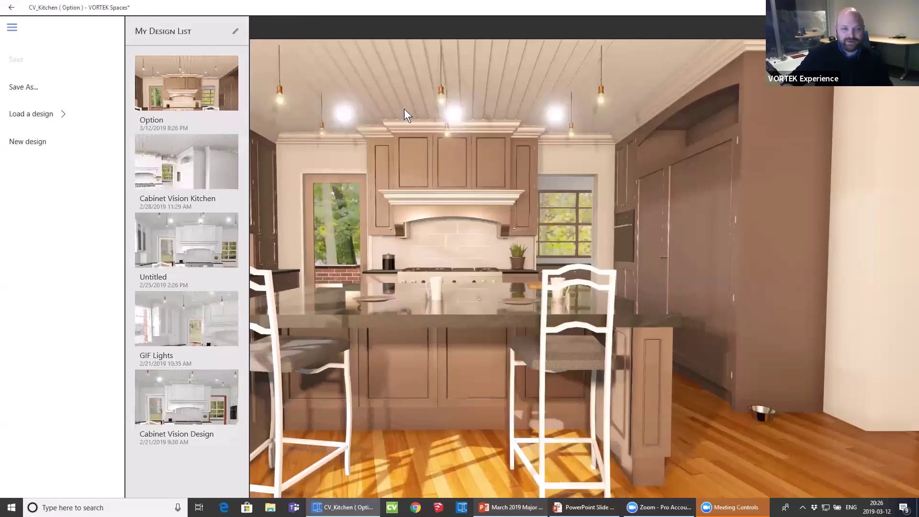
pyautogui.click(359, 22)
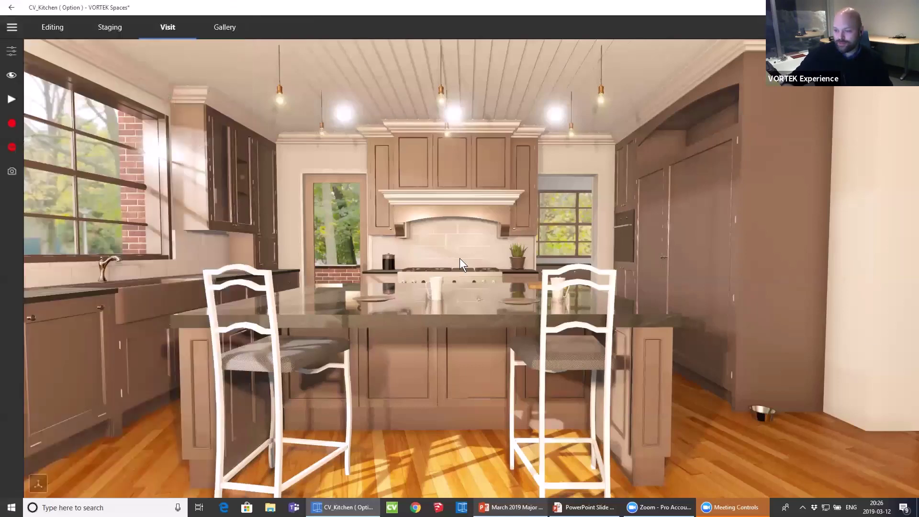
# Start recording a video that travels through all the viewpoints.
pyautogui.moveTo(382, 188); pyautogui.dragTo(295, 187)
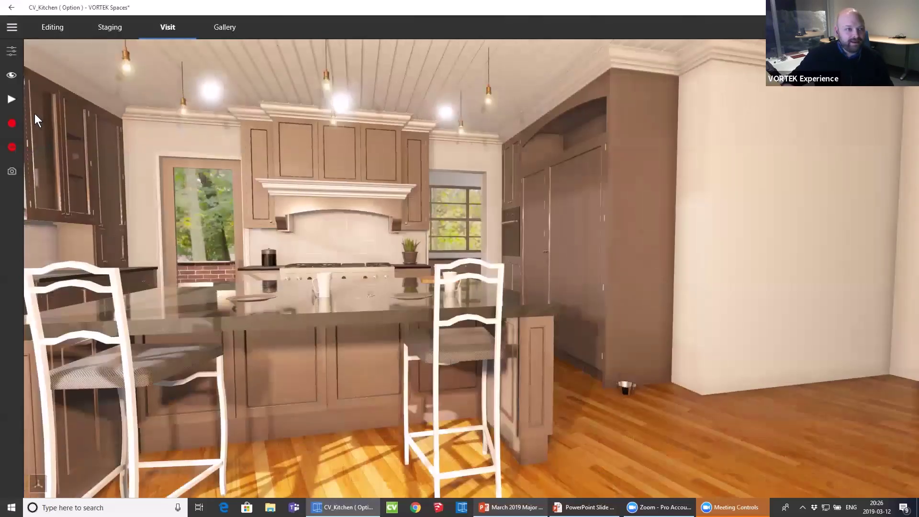
pyautogui.moveTo(203, 96); pyautogui.dragTo(244, 94)
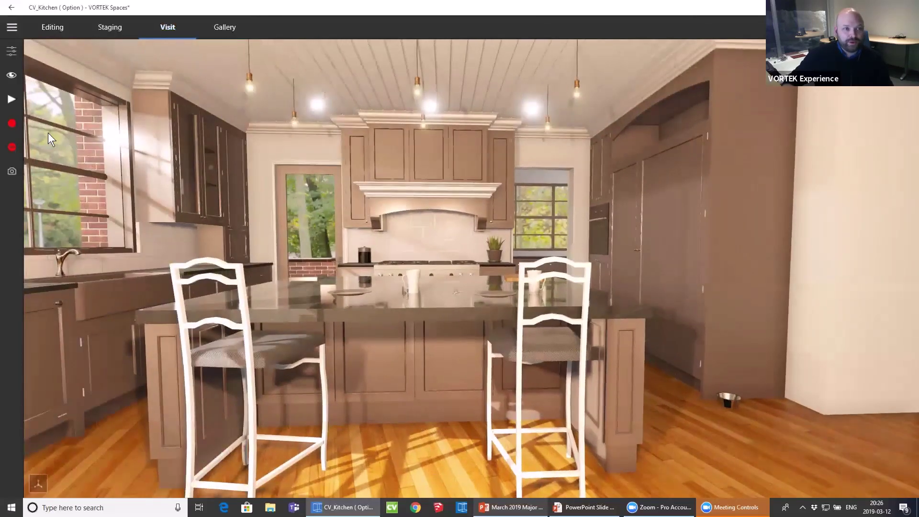
pyautogui.click(12, 126)
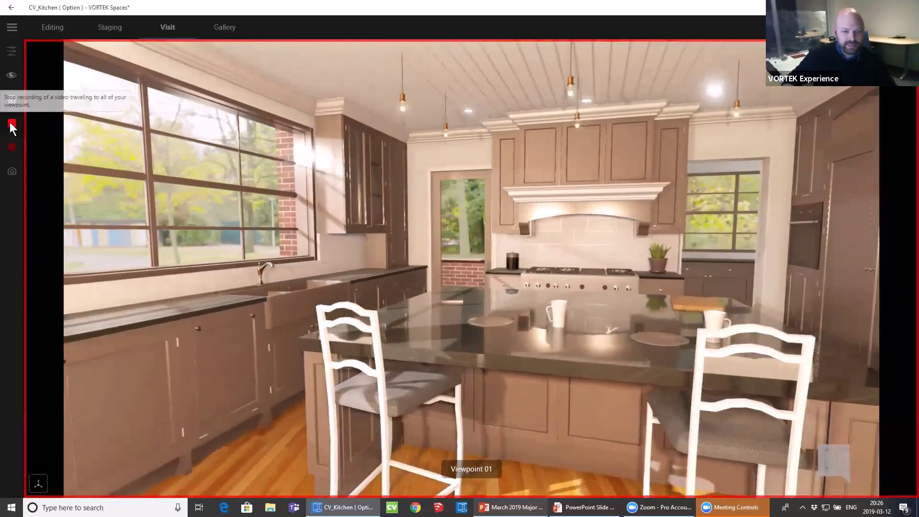
# Stop the viewpoint video recording and return from the saved video's upload page to the kitchen scene.
pyautogui.click(12, 125)
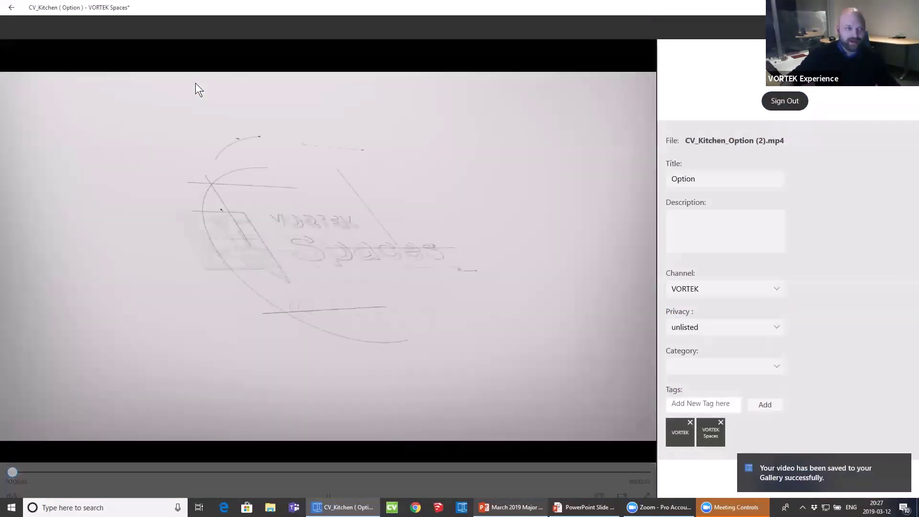
pyautogui.click(10, 7)
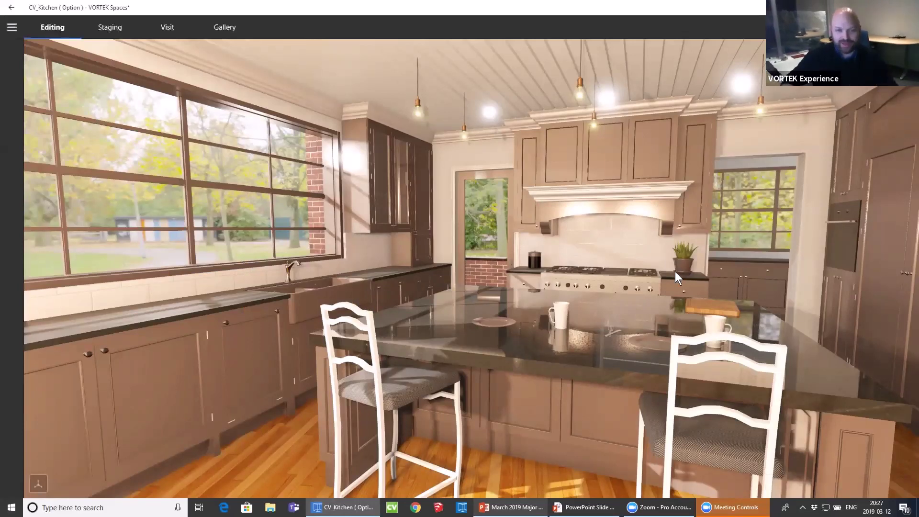
pyautogui.moveTo(675, 271); pyautogui.dragTo(599, 283, button='middle')
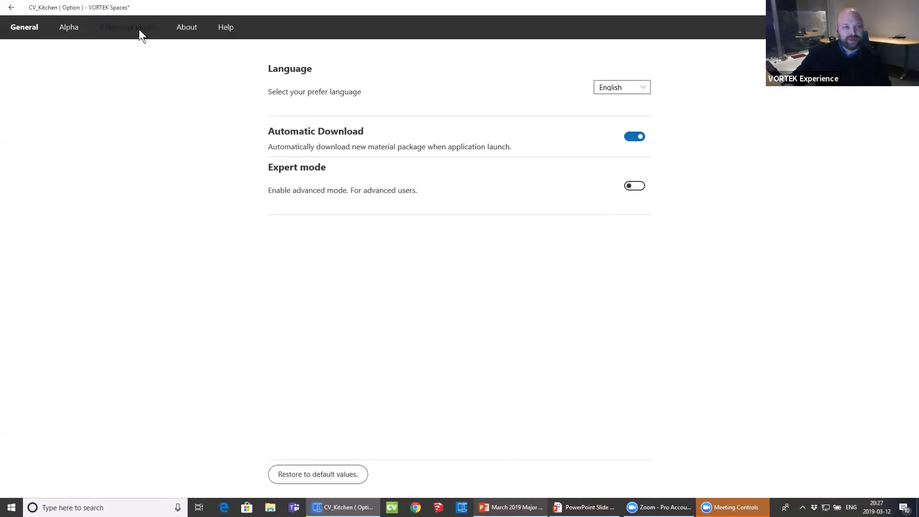
# Review the video and photo output settings and the application's version and licence information.
pyautogui.click(127, 27)
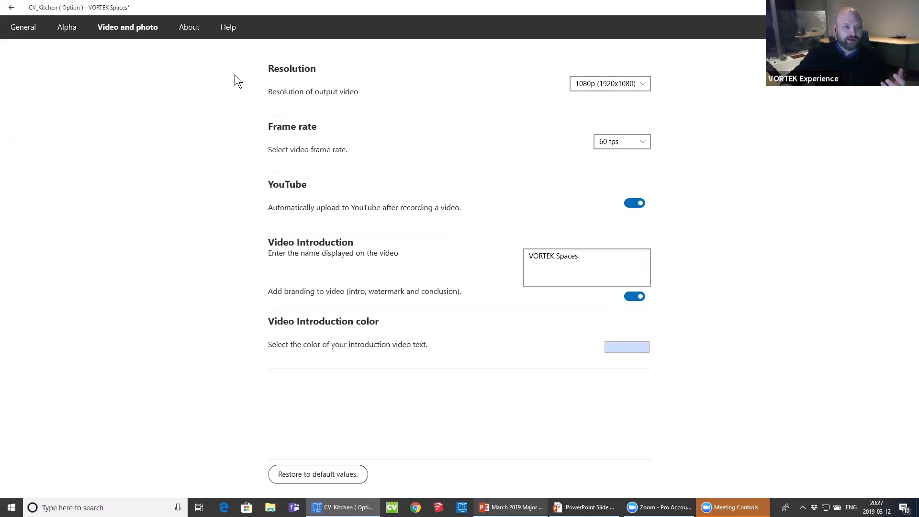
pyautogui.click(182, 28)
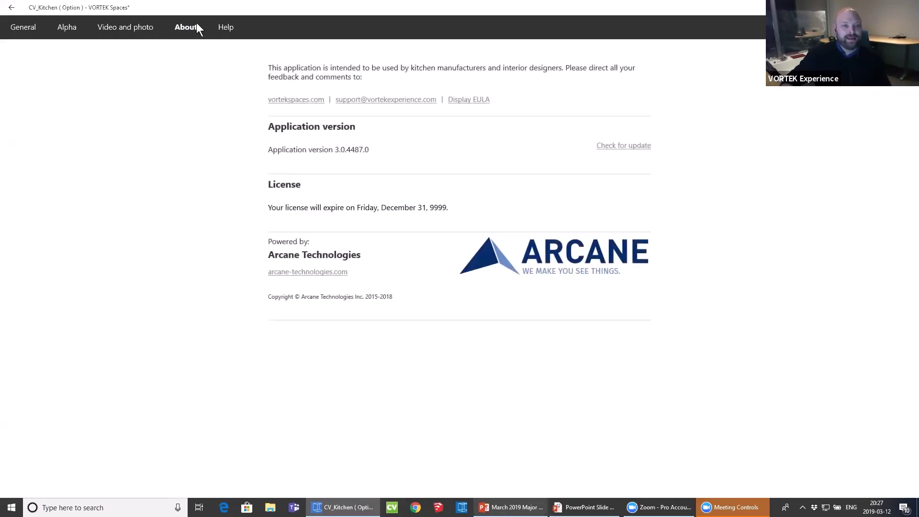
pyautogui.click(133, 27)
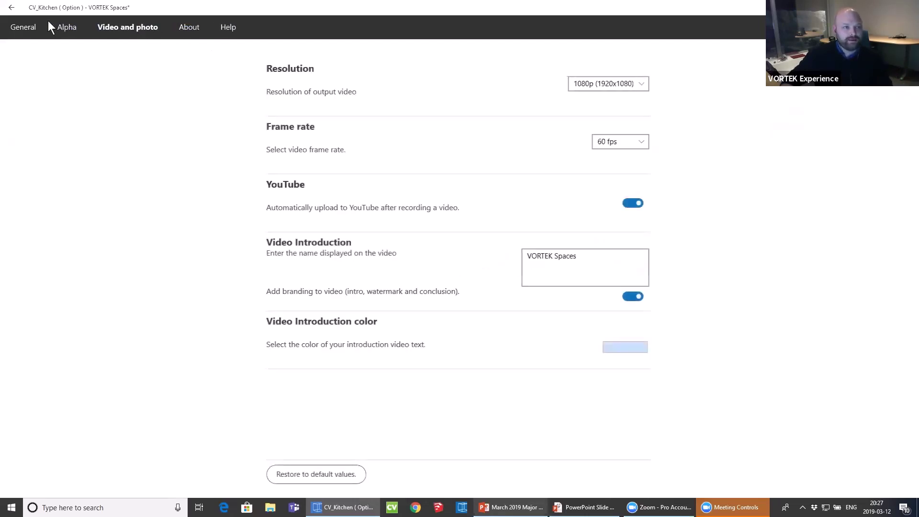
# Enable Expert mode in the general settings and return to the kitchen scene.
pyautogui.click(24, 29)
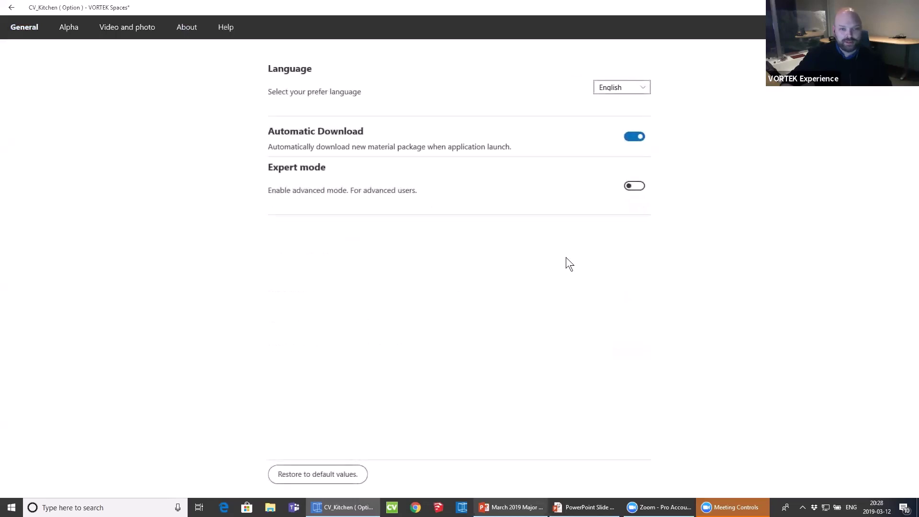
pyautogui.click(634, 186)
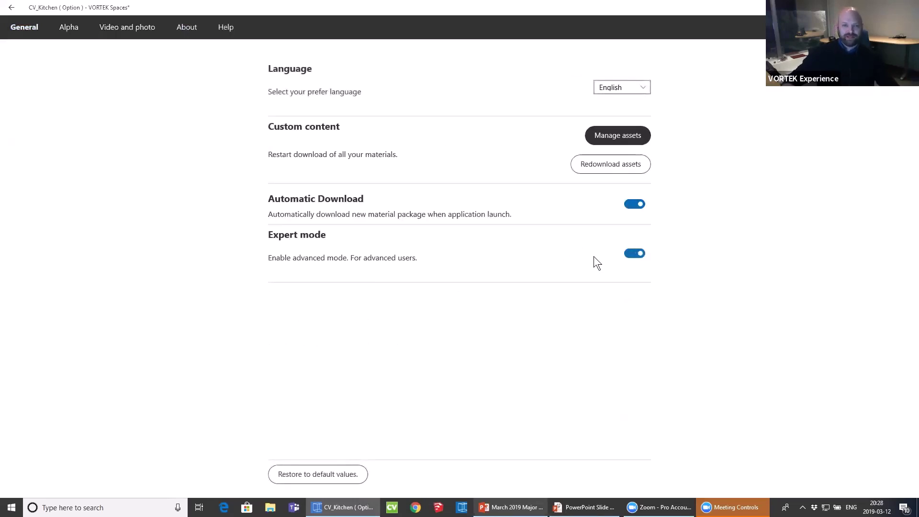
pyautogui.click(11, 7)
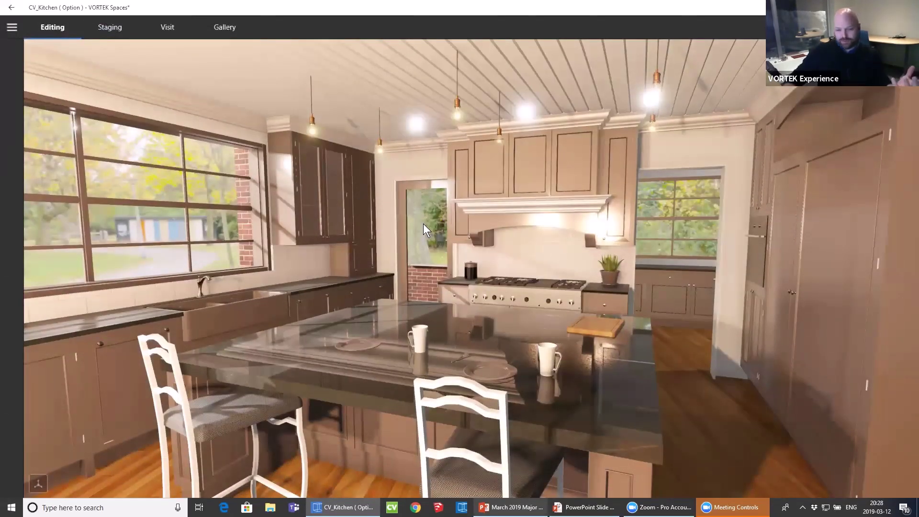
# Examine the staging render settings and the ambient light settings, including the sunlight parameters.
pyautogui.click(109, 27)
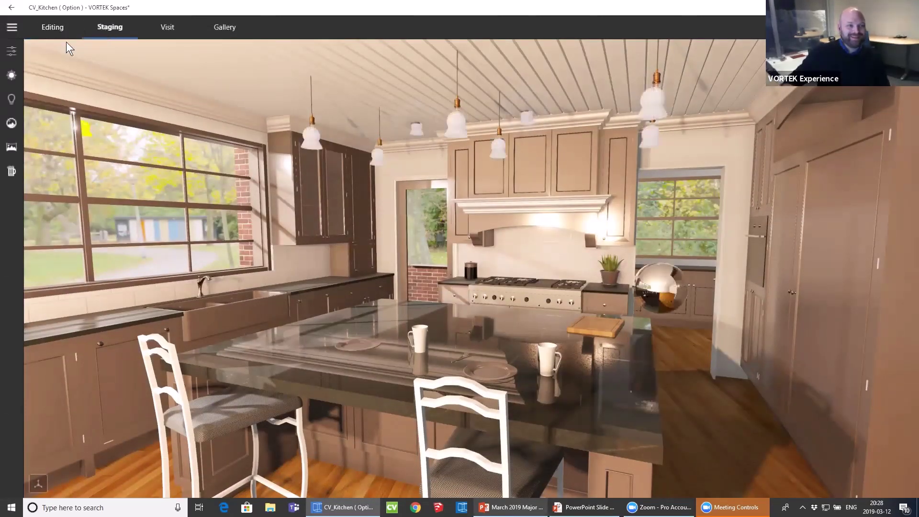
pyautogui.click(12, 51)
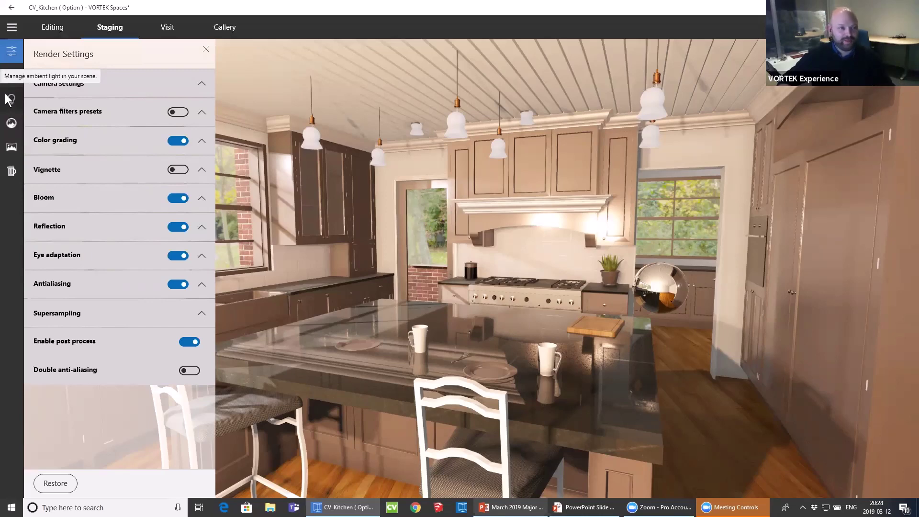
pyautogui.click(11, 78)
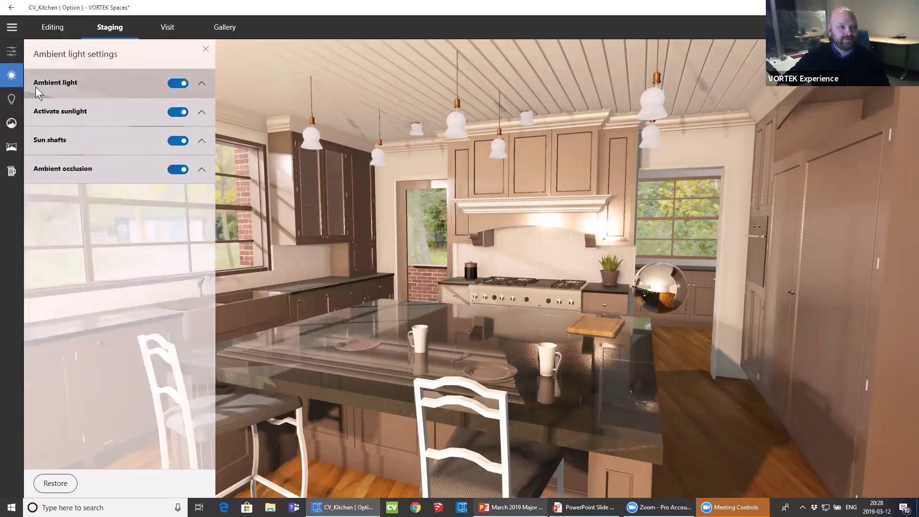
pyautogui.click(84, 114)
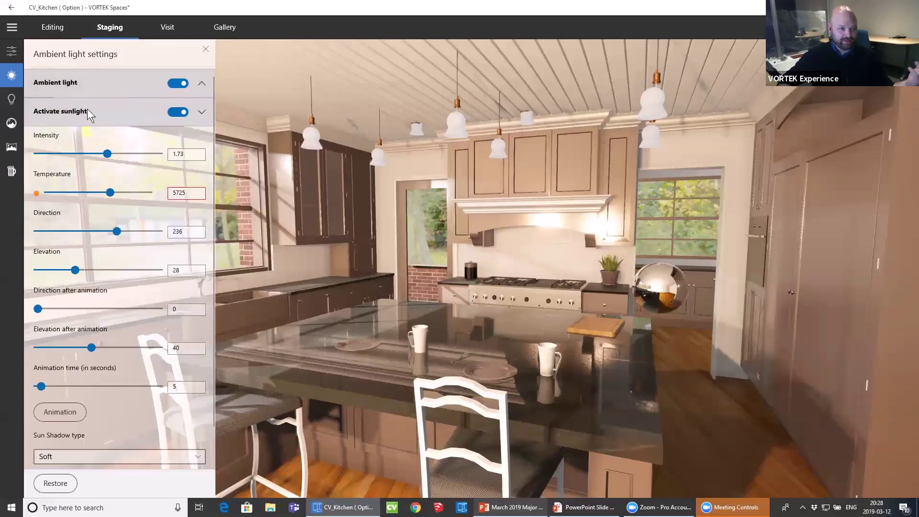
pyautogui.click(88, 105)
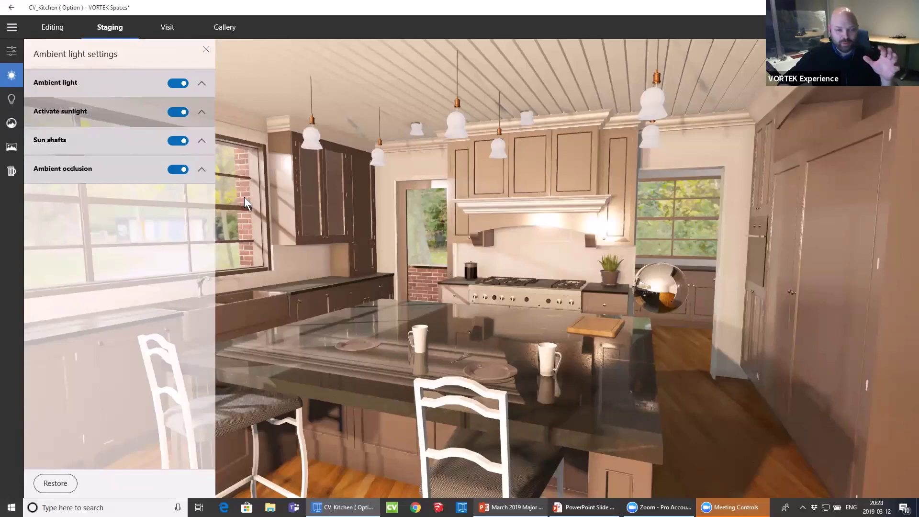
# Set the sunlight animation time to 40 seconds and play the sun animation across the kitchen floor.
pyautogui.moveTo(341, 224); pyautogui.dragTo(333, 189)
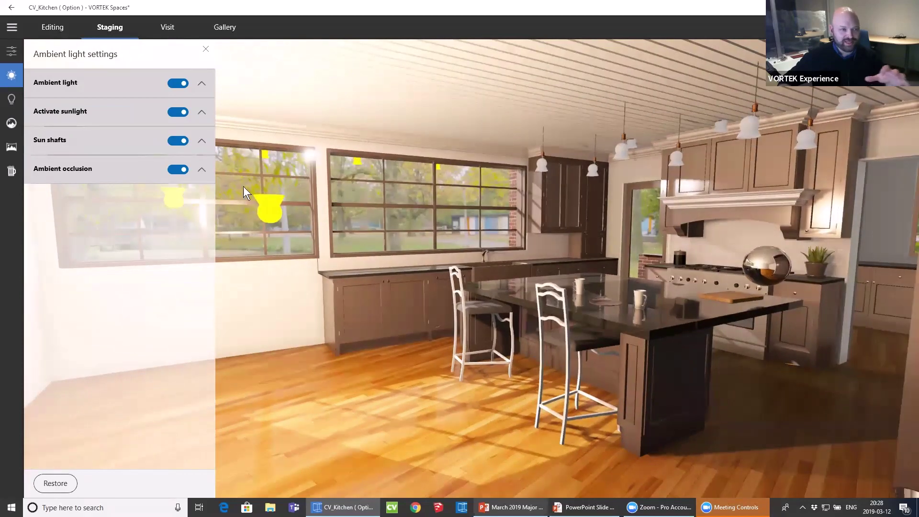
pyautogui.click(124, 122)
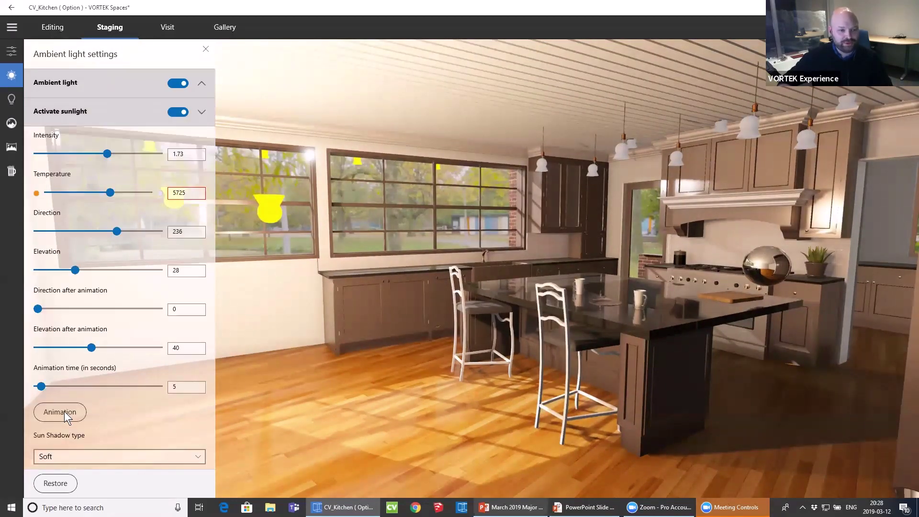
pyautogui.click(66, 413)
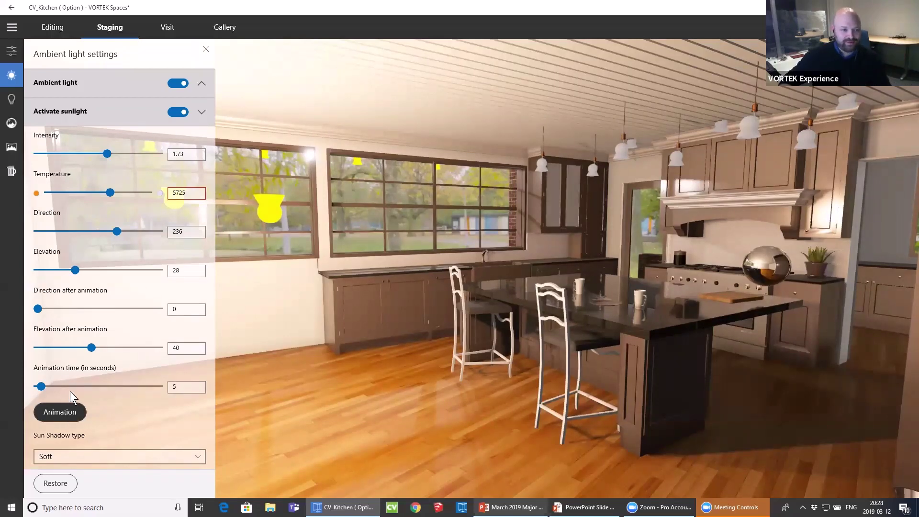
pyautogui.click(64, 392)
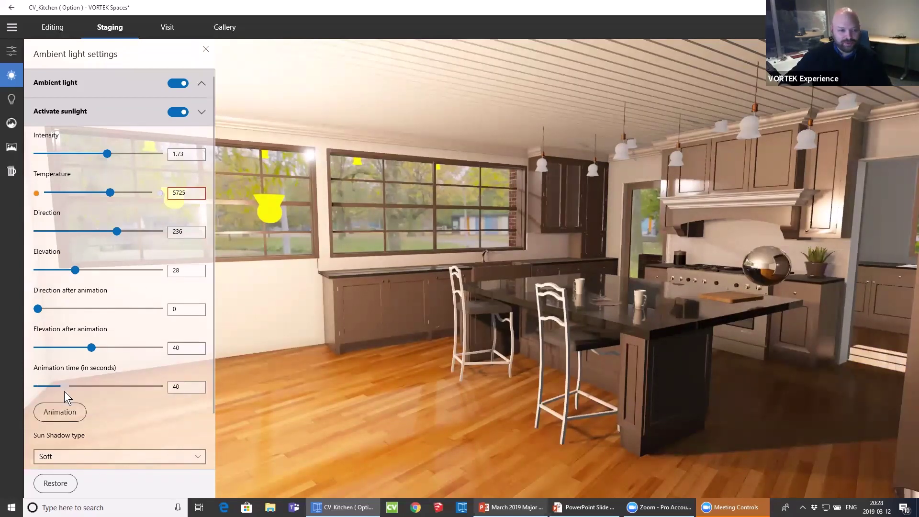
pyautogui.click(68, 415)
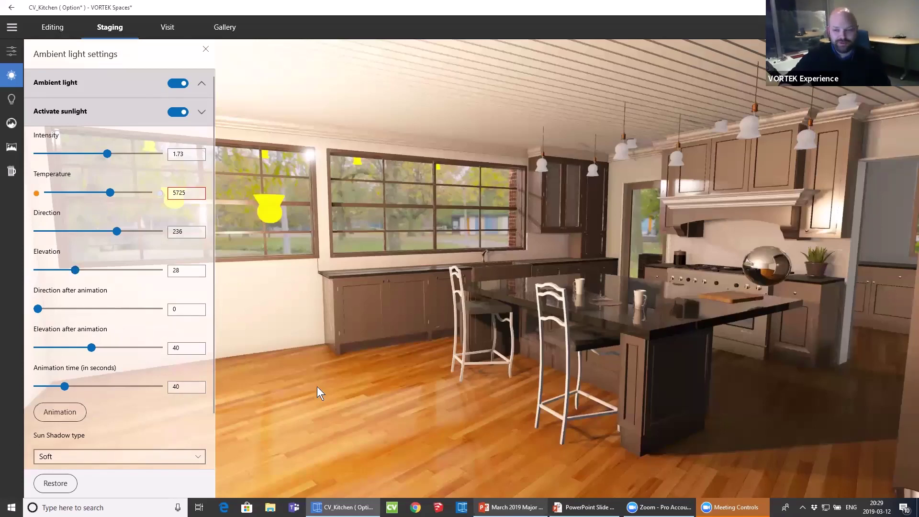
pyautogui.click(206, 48)
pyautogui.moveTo(551, 237); pyautogui.dragTo(389, 311)
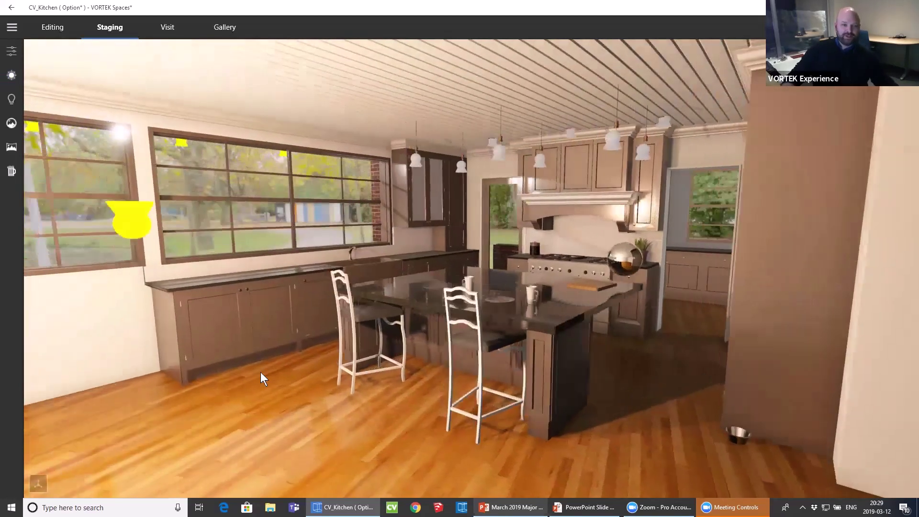
# Switch to Microsoft Store, search for "vortek spaces", view the VORTEK Spaces* app page and close the store.
pyautogui.click(246, 507)
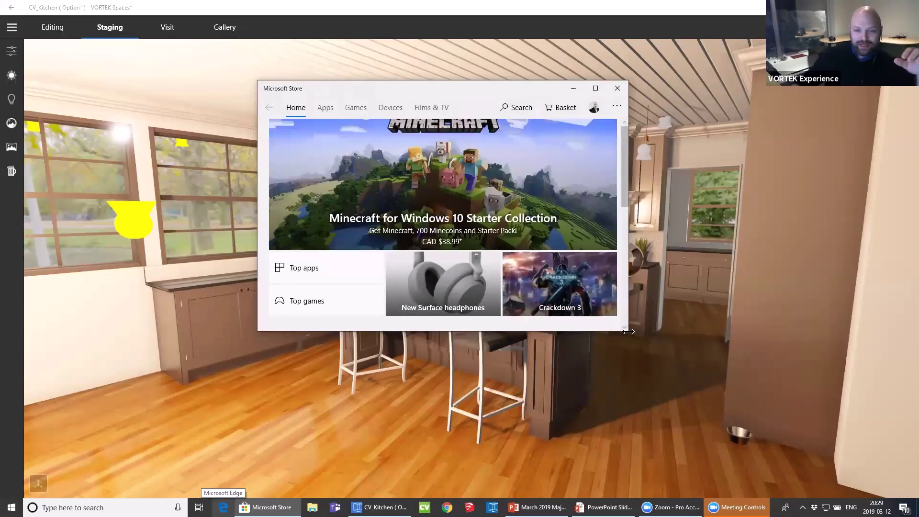
pyautogui.moveTo(629, 331); pyautogui.dragTo(718, 331)
pyautogui.click(616, 107)
pyautogui.write('vortek spaces')
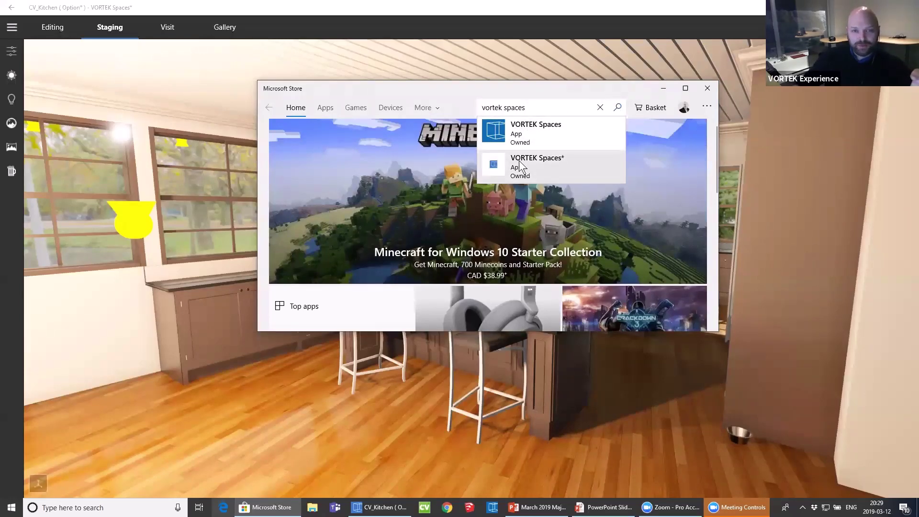
pyautogui.click(544, 162)
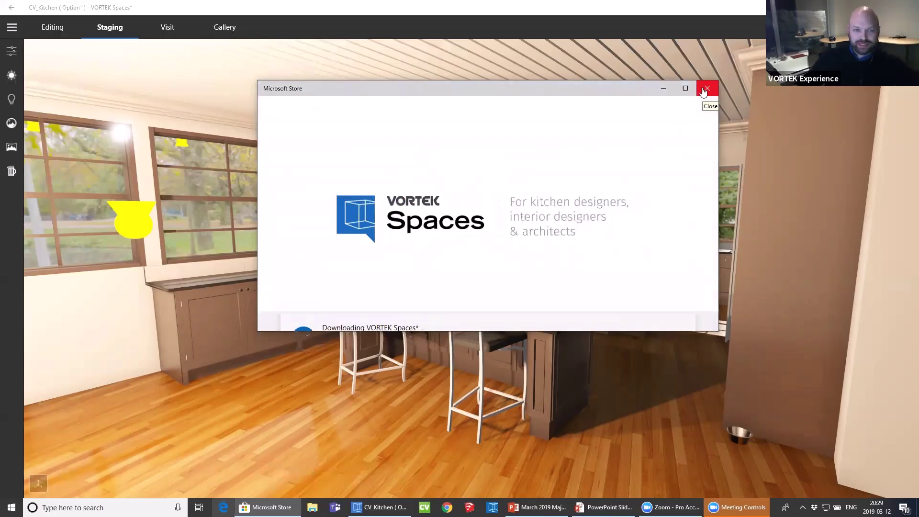
pyautogui.click(707, 89)
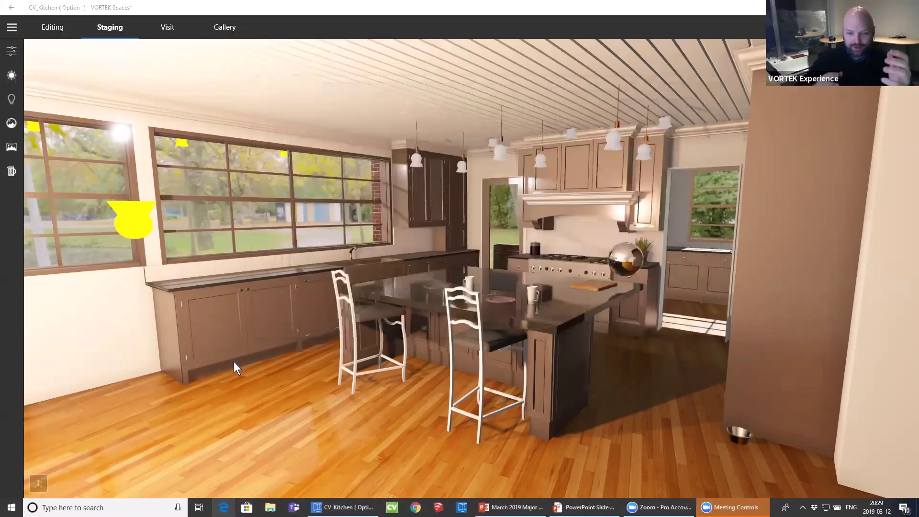